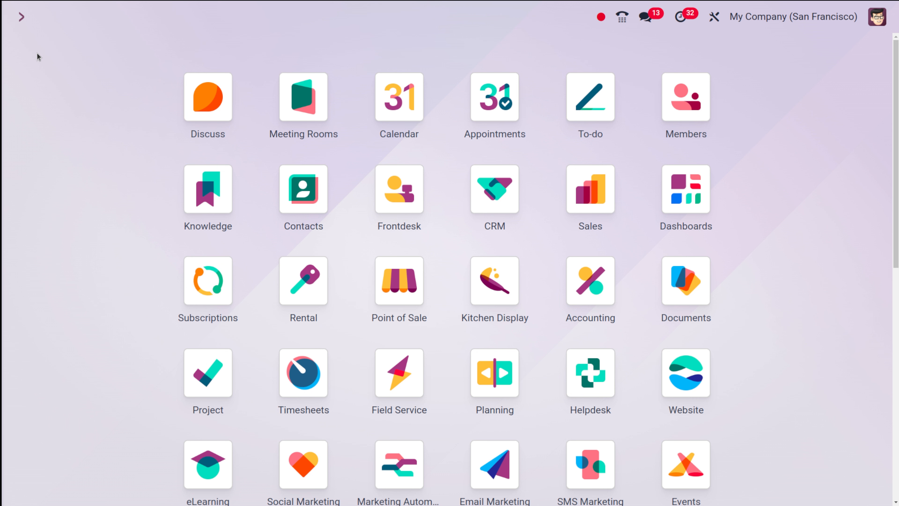
Open the Manufacturing app and view its operations settings and the list of work orders.
{"action": "type", "text": "m"}
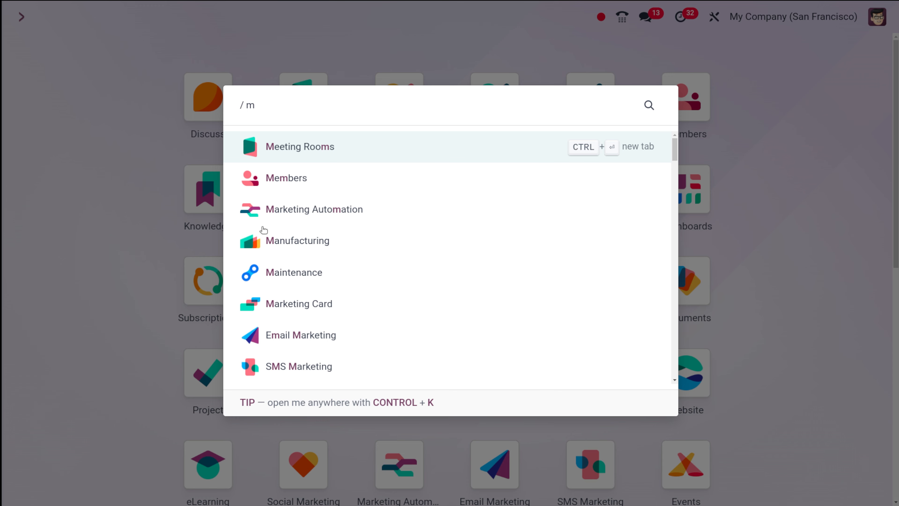
{"action": "left_click", "coordinate": [281, 237]}
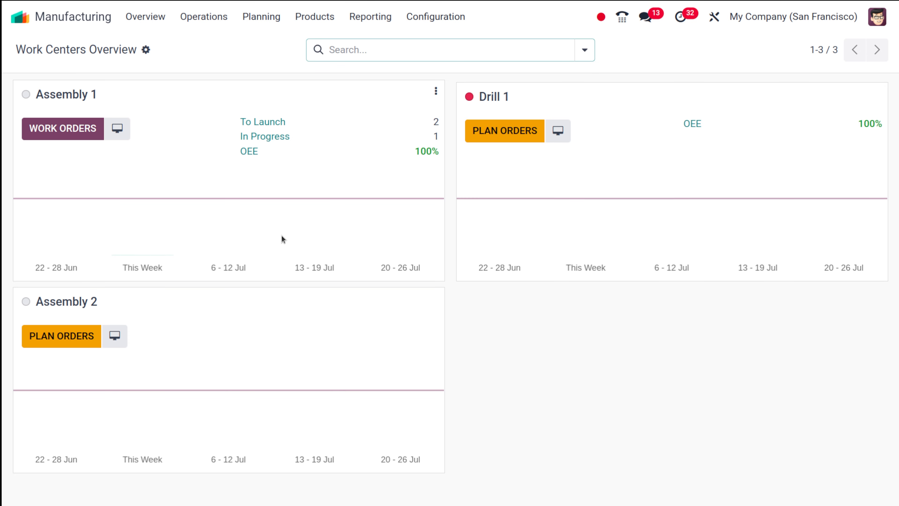
{"action": "left_click", "coordinate": [457, 15]}
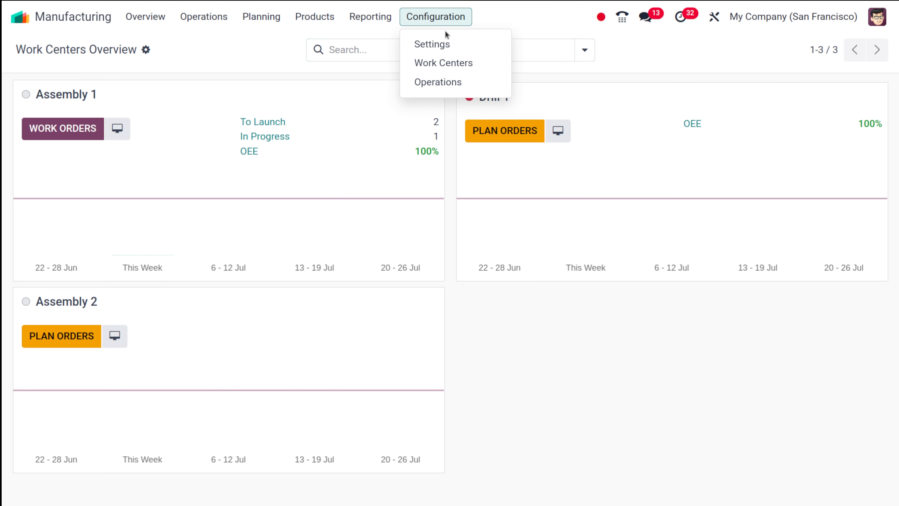
{"action": "left_click", "coordinate": [443, 42]}
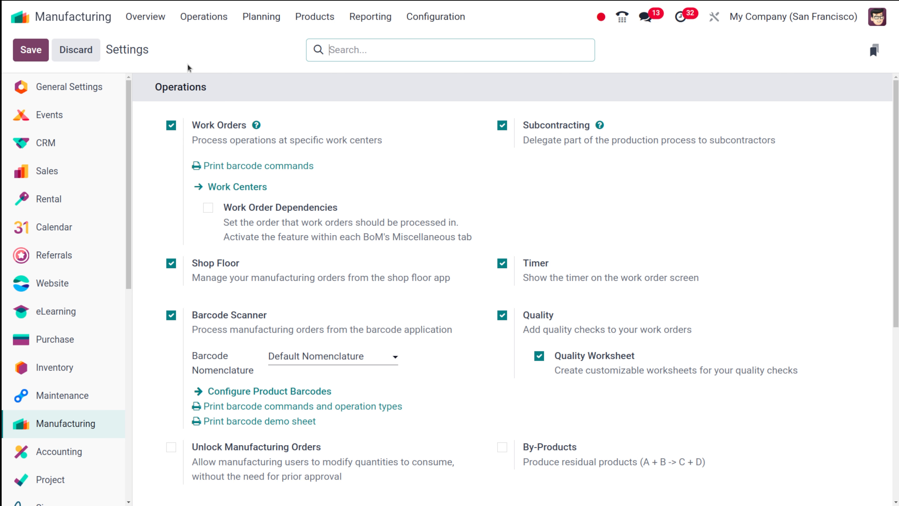
{"action": "left_click", "coordinate": [213, 24]}
{"action": "left_click", "coordinate": [226, 63]}
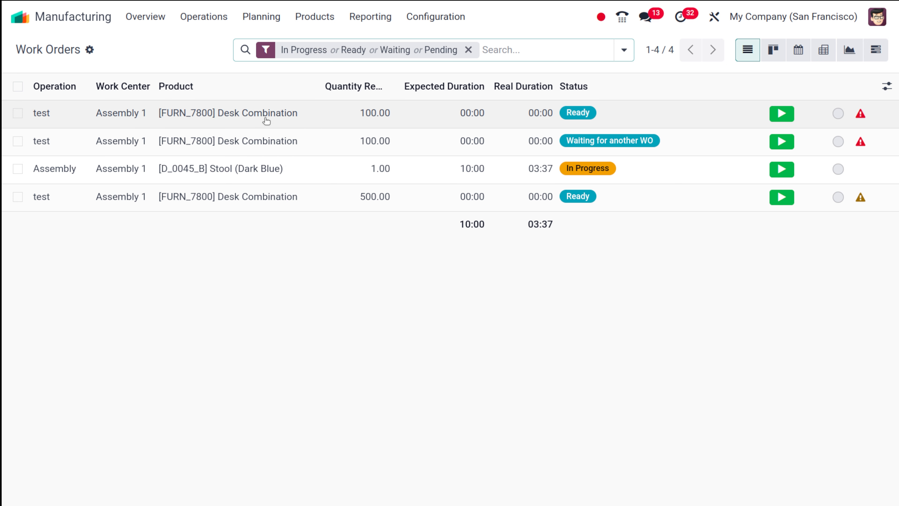
Create a new work center named Cutting Station.
{"action": "left_click", "coordinate": [437, 18]}
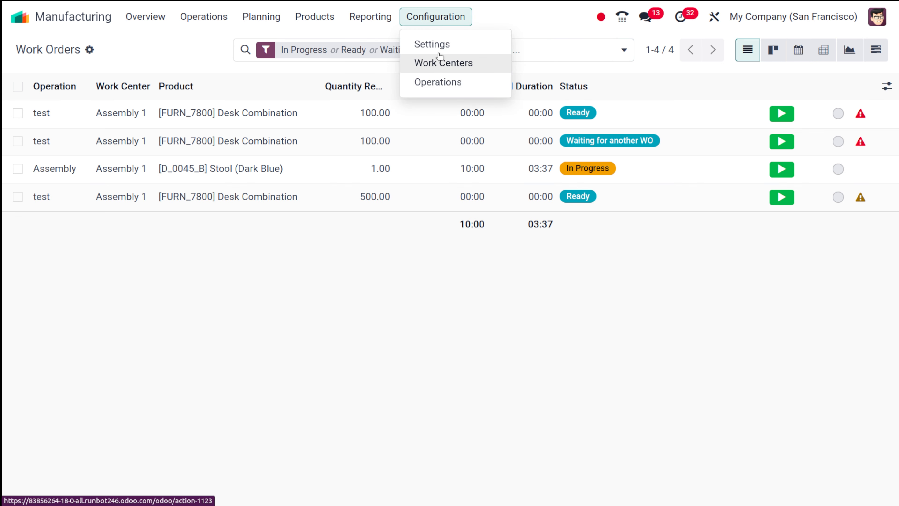
{"action": "left_click", "coordinate": [437, 64]}
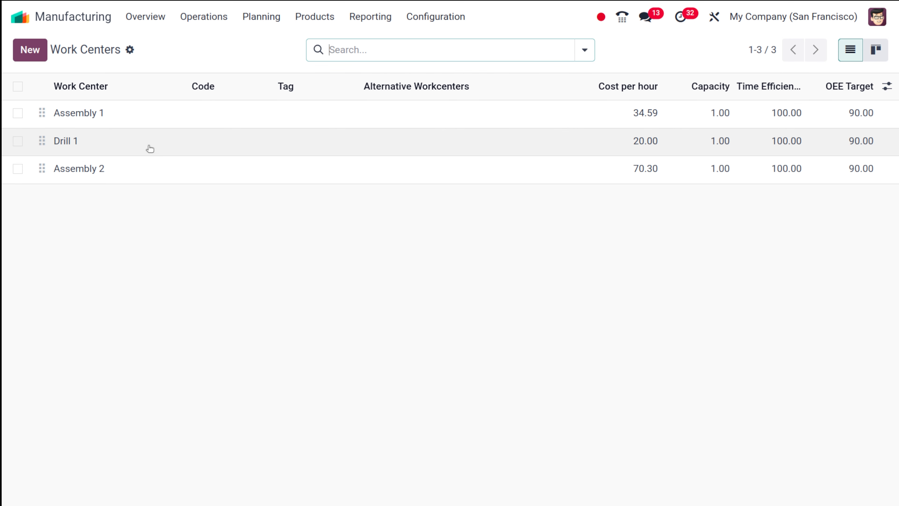
{"action": "left_click", "coordinate": [34, 51]}
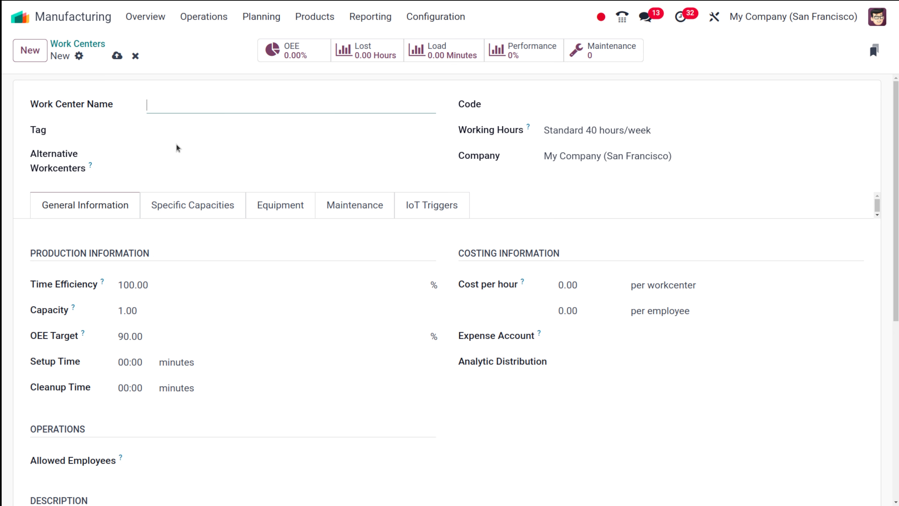
{"action": "type", "text": "Cutting Station"}
Leave the tag empty and add Drill 1 as the alternative workcenter for Cutting Station.
{"action": "left_click", "coordinate": [181, 125]}
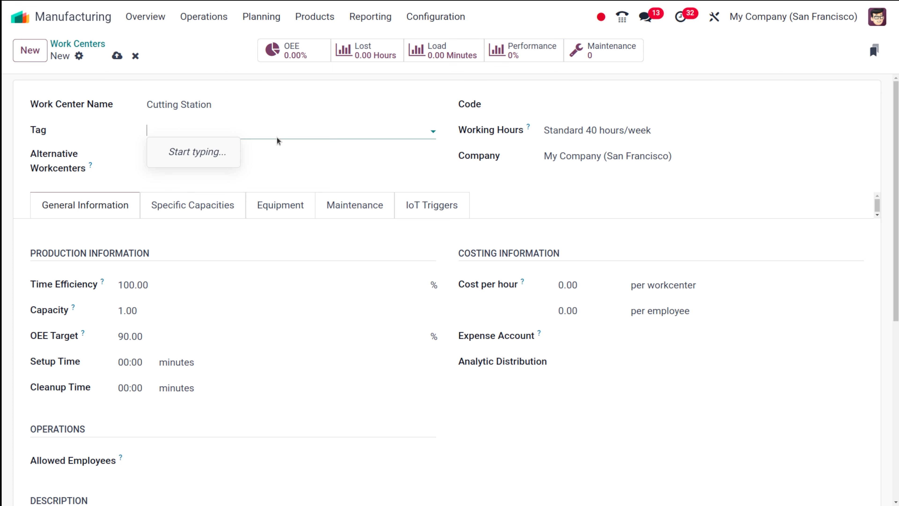
{"action": "left_click", "coordinate": [310, 150]}
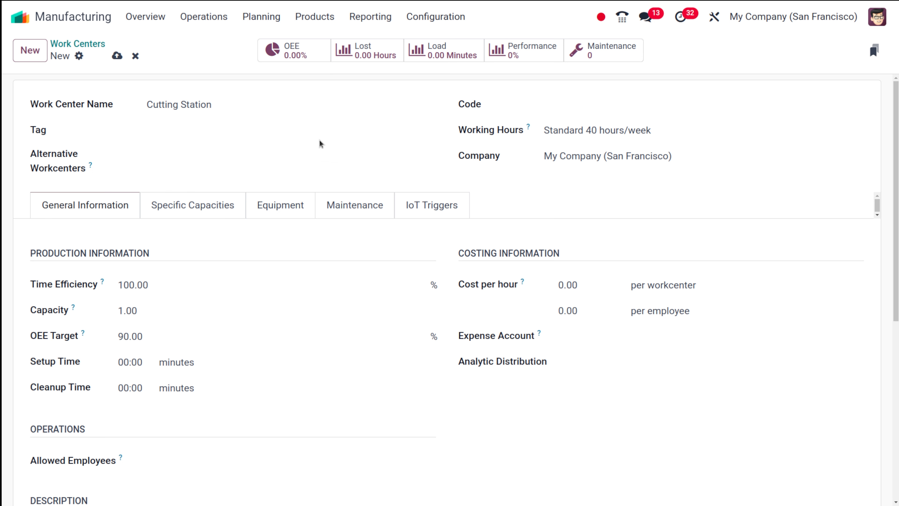
{"action": "left_click", "coordinate": [193, 155]}
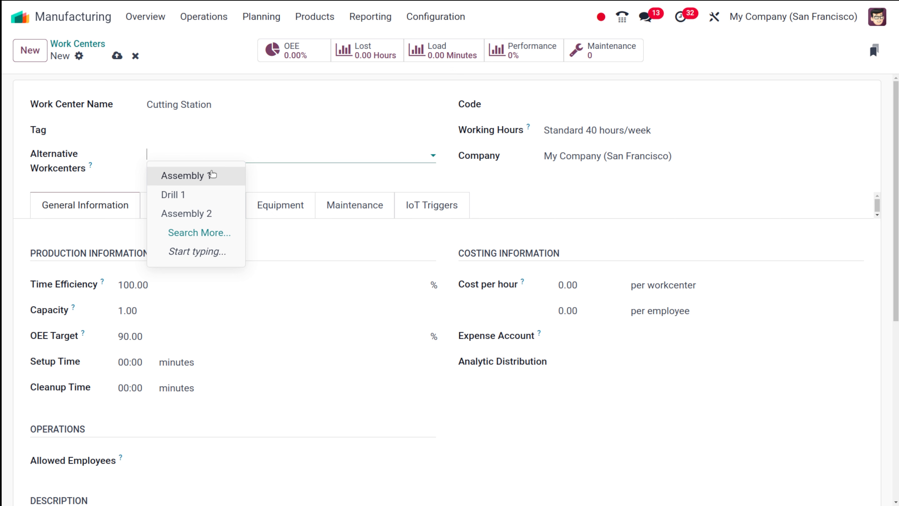
{"action": "left_click", "coordinate": [182, 194]}
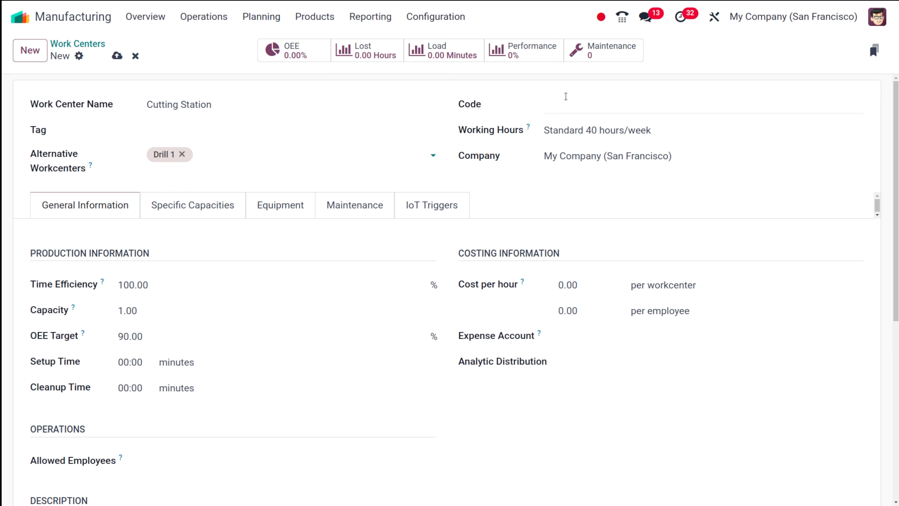
Set the Cutting Station work center's code to CS123.
{"action": "left_click", "coordinate": [602, 104]}
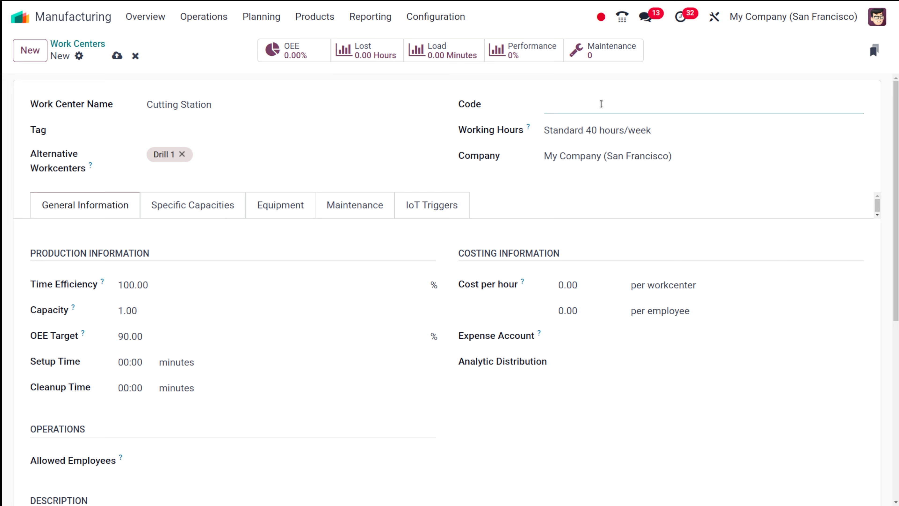
{"action": "type", "text": "1230"}
{"action": "key", "text": "BackSpace"}
{"action": "type", "text": "4"}
{"action": "key", "text": "BackSpace"}
{"action": "key", "text": "BackSpace"}
{"action": "key", "text": "BackSpace"}
{"action": "key", "text": "BackSpace"}
{"action": "type", "text": "CS123"}
Examine the daily hours of the Standard 40 hours/week schedule, and start and discard a new working schedule.
{"action": "left_click", "coordinate": [861, 133]}
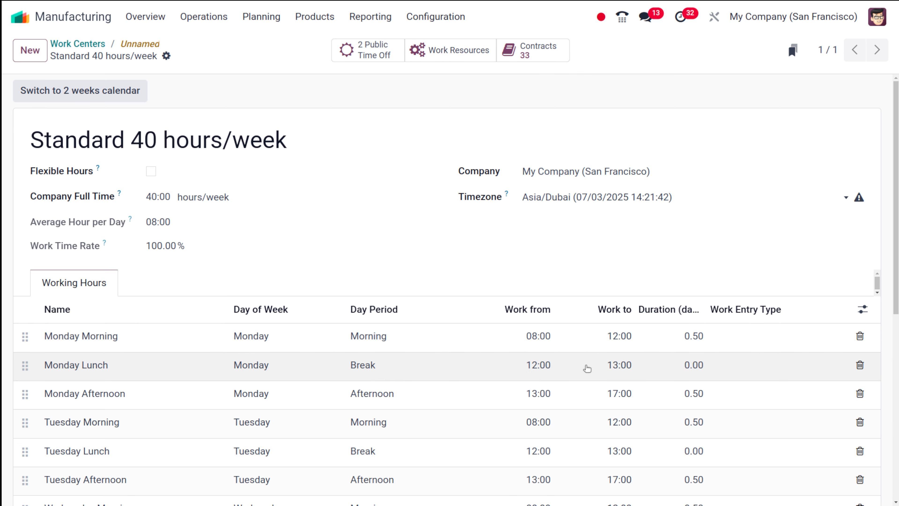
{"action": "scroll", "coordinate": [505, 327], "scroll_direction": "down", "scroll_amount": 3}
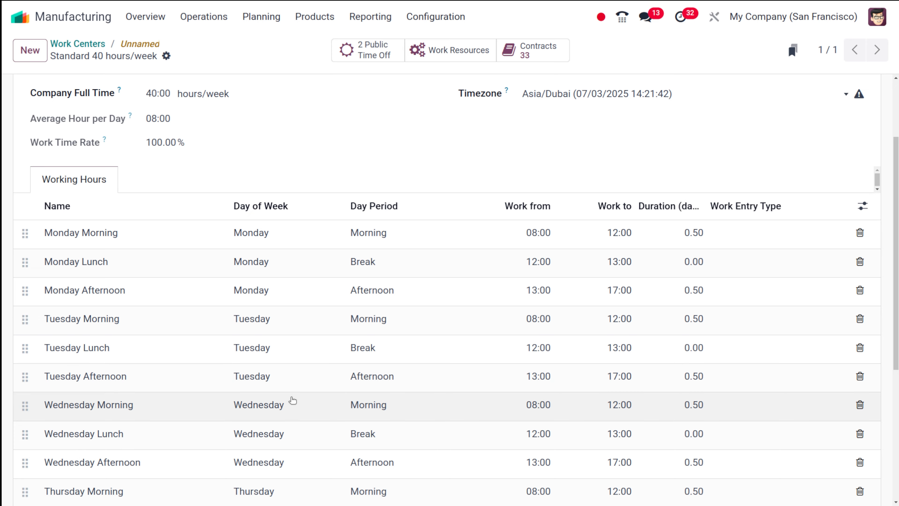
{"action": "scroll", "coordinate": [291, 399], "scroll_direction": "down", "scroll_amount": 5}
{"action": "scroll", "coordinate": [292, 399], "scroll_direction": "down", "scroll_amount": 2}
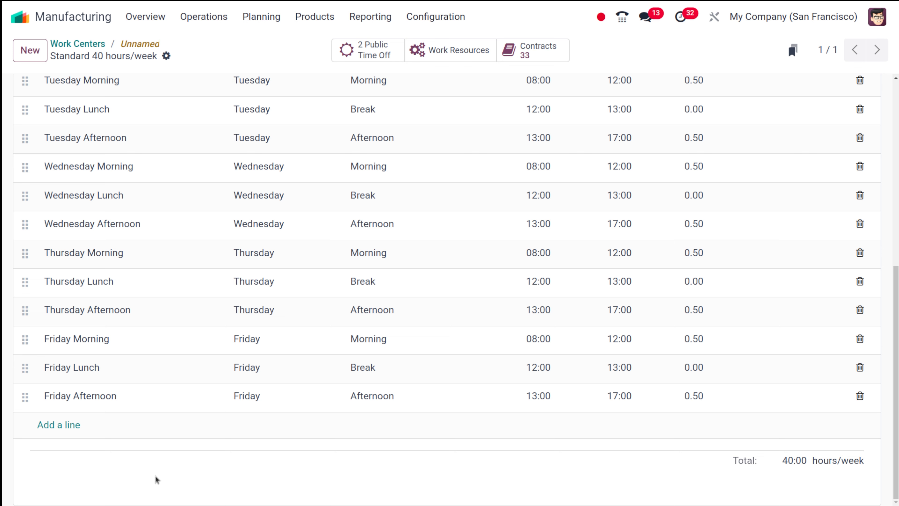
{"action": "scroll", "coordinate": [236, 367], "scroll_direction": "up", "scroll_amount": 5}
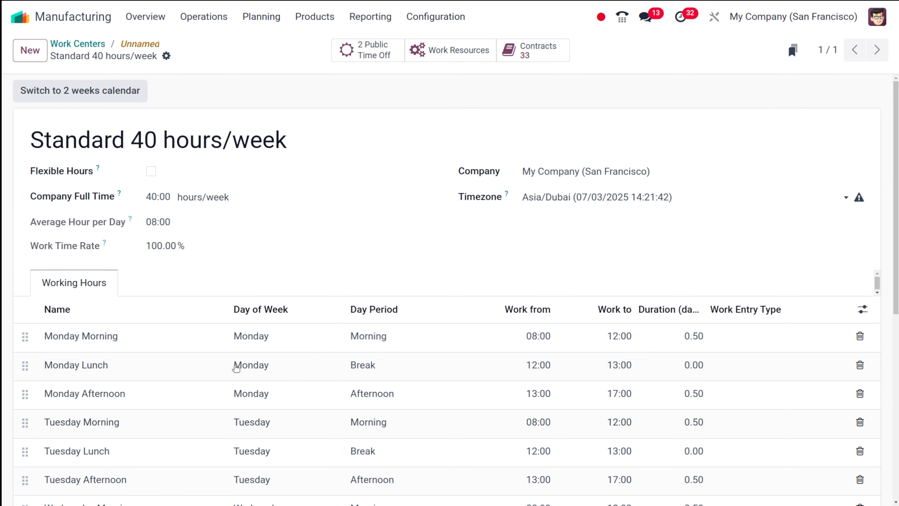
{"action": "left_click", "coordinate": [26, 56]}
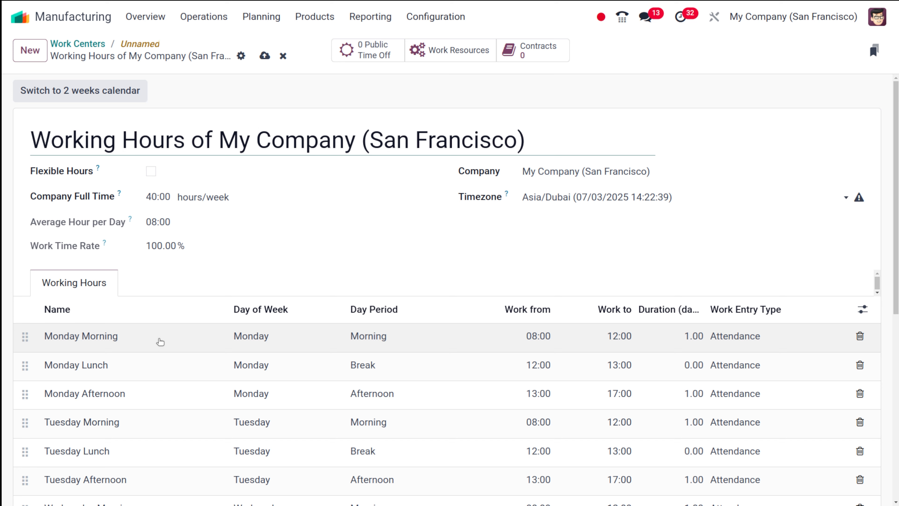
{"action": "left_click", "coordinate": [281, 55]}
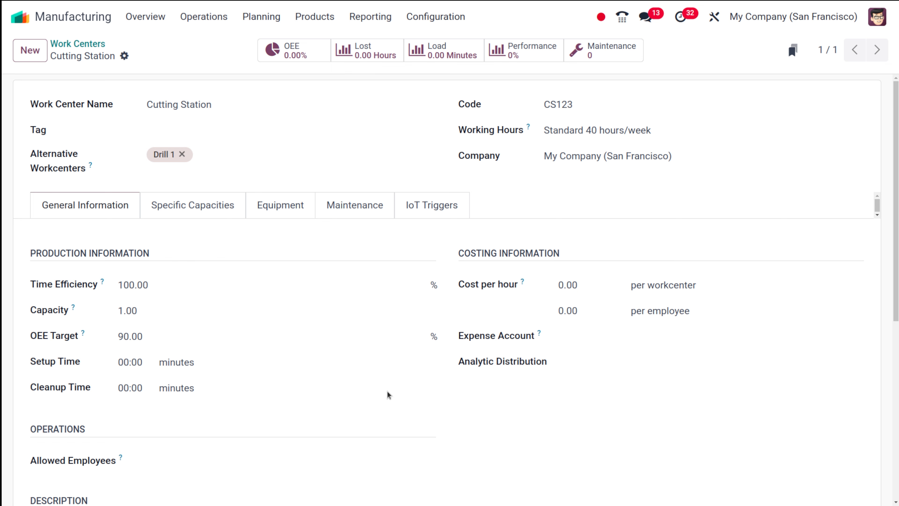
Set the Cutting Station work center's capacity to 5, keeping the default time efficiency.
{"action": "scroll", "coordinate": [252, 337], "scroll_direction": "down", "scroll_amount": 3}
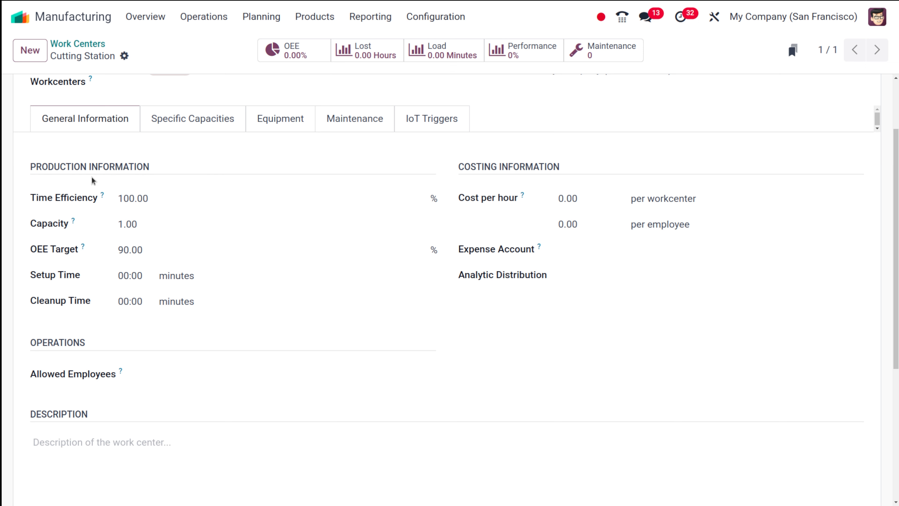
{"action": "left_click", "coordinate": [230, 195]}
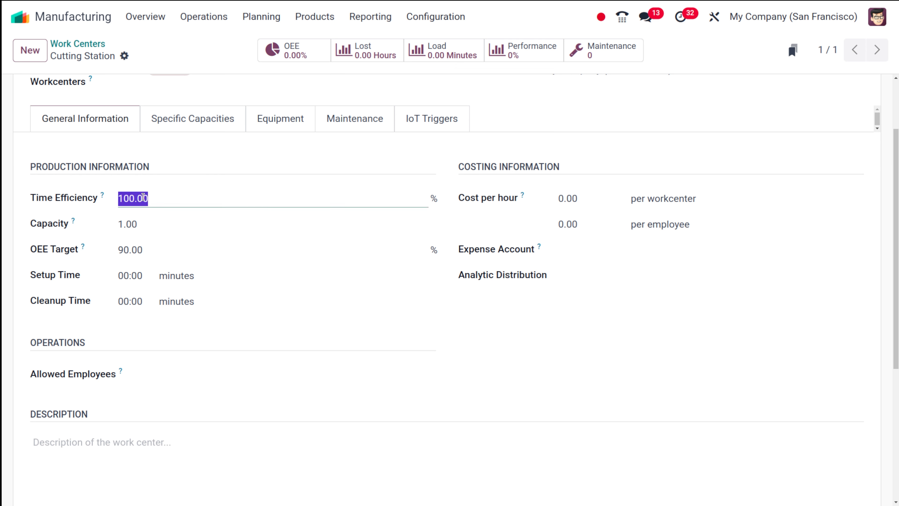
{"action": "left_click", "coordinate": [228, 190]}
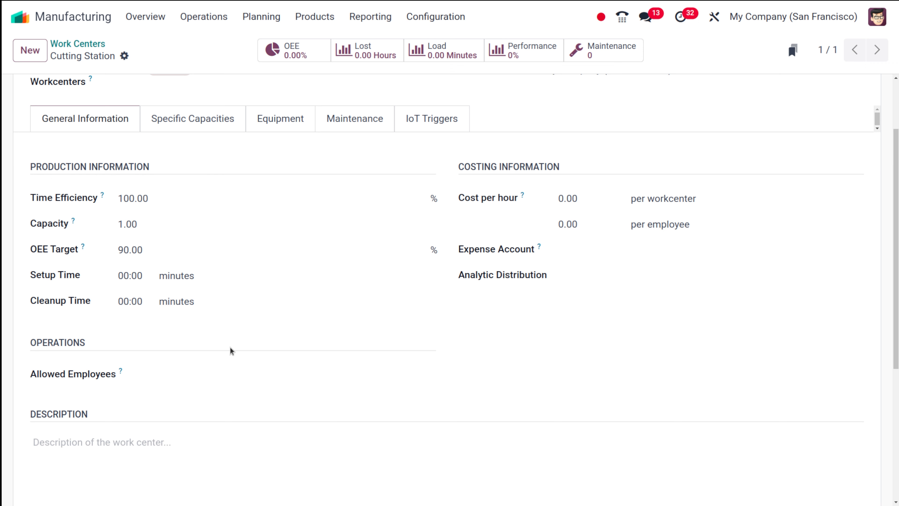
{"action": "left_click", "coordinate": [122, 222]}
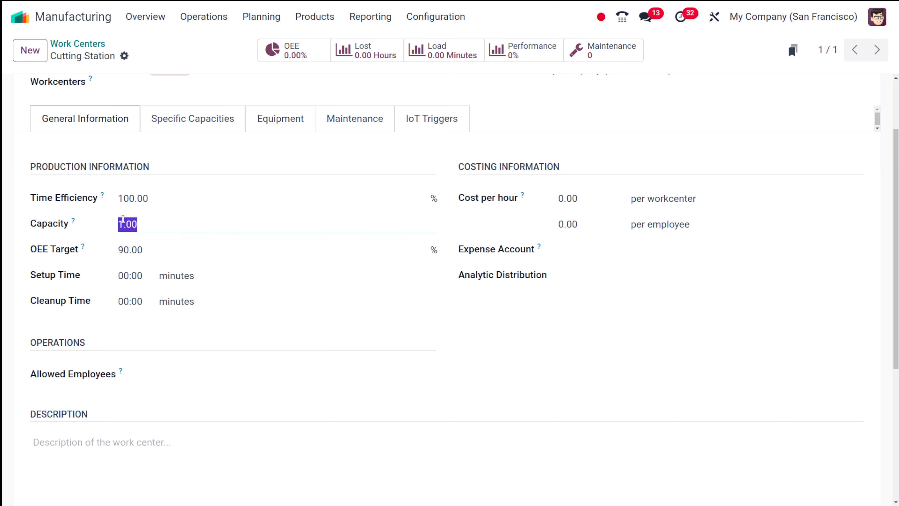
{"action": "type", "text": "5"}
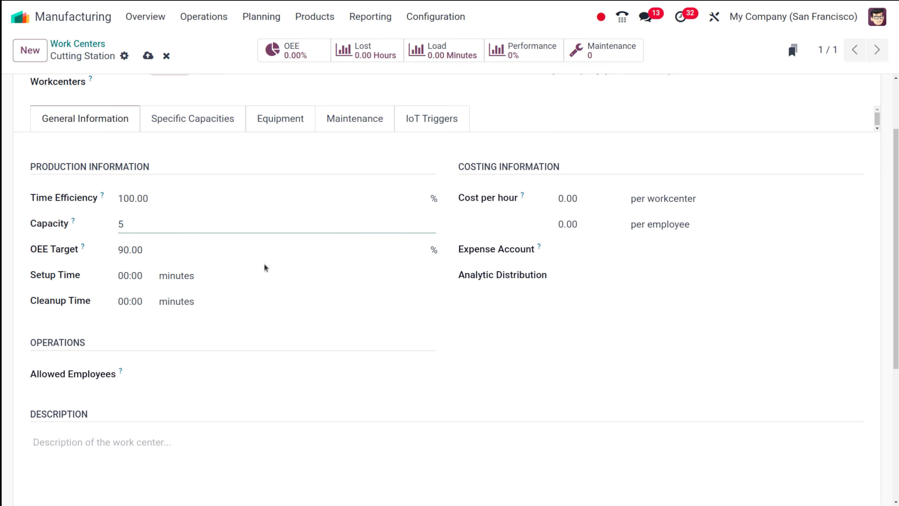
{"action": "left_click", "coordinate": [251, 179]}
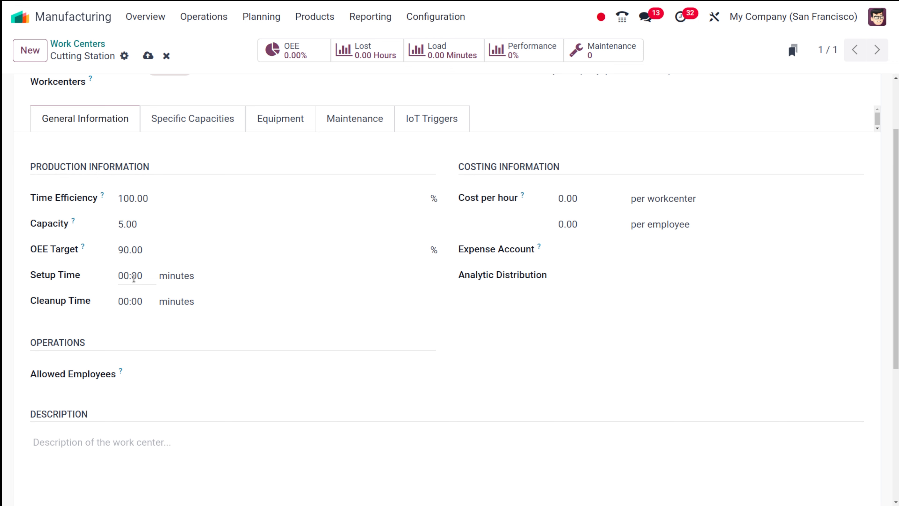
Set both the setup time and the cleanup time of Cutting Station to 00:30 minutes.
{"action": "left_click", "coordinate": [134, 277]}
{"action": "left_click", "coordinate": [135, 277]}
{"action": "key", "text": "BackSpace"}
{"action": "type", "text": "3"}
{"action": "left_click", "coordinate": [137, 301]}
{"action": "left_click", "coordinate": [137, 301]}
{"action": "key", "text": "BackSpace"}
{"action": "type", "text": "3"}
{"action": "left_click", "coordinate": [254, 229]}
{"action": "left_click", "coordinate": [267, 149]}
{"action": "scroll", "coordinate": [526, 302], "scroll_direction": "down", "scroll_amount": 5}
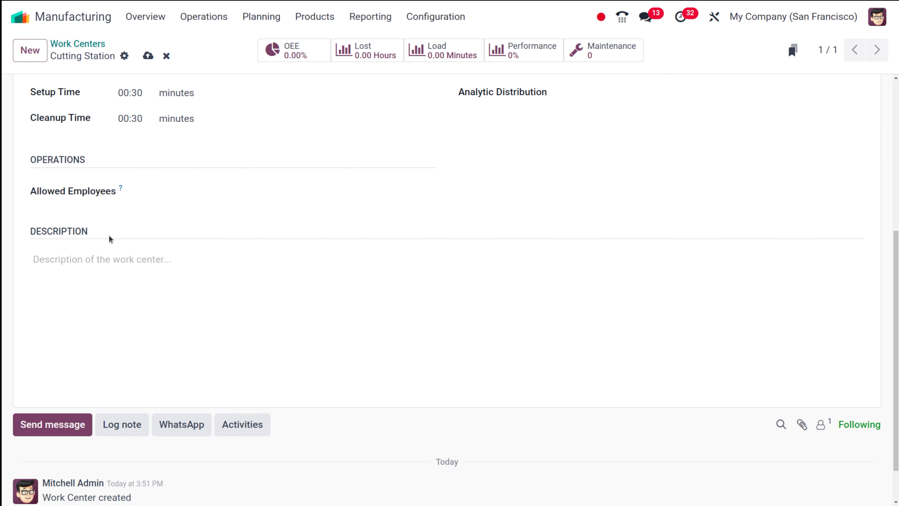
{"action": "scroll", "coordinate": [109, 239], "scroll_direction": "up", "scroll_amount": 7}
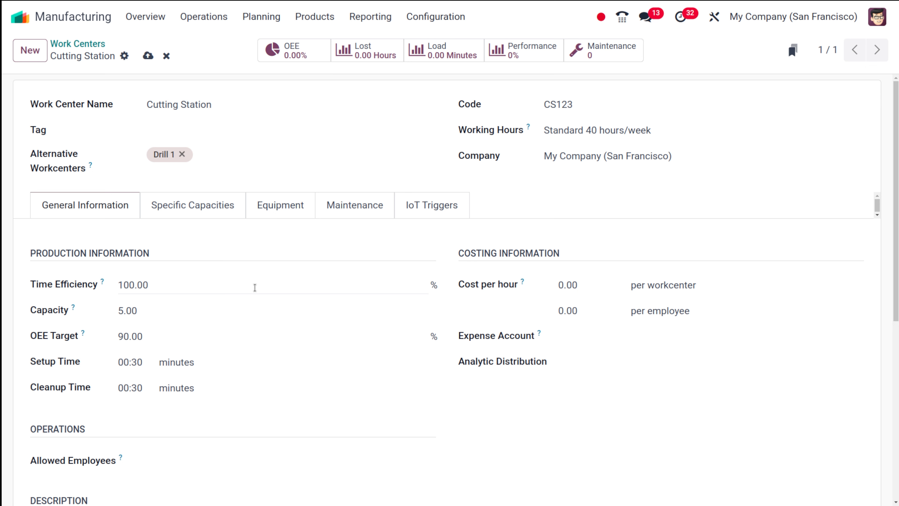
Examine the specific capacities and IoT triggers of Cutting Station, starting an empty trigger line without filling it in.
{"action": "left_click", "coordinate": [211, 208]}
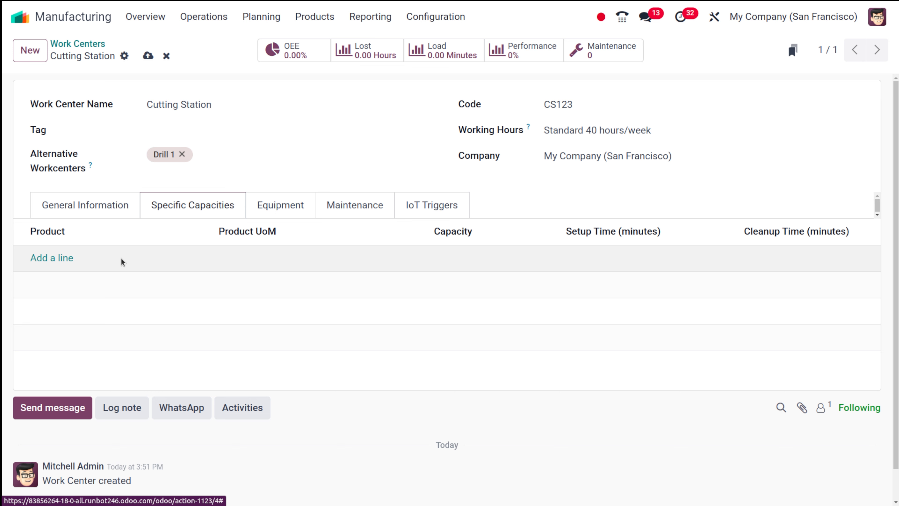
{"action": "left_click", "coordinate": [419, 202]}
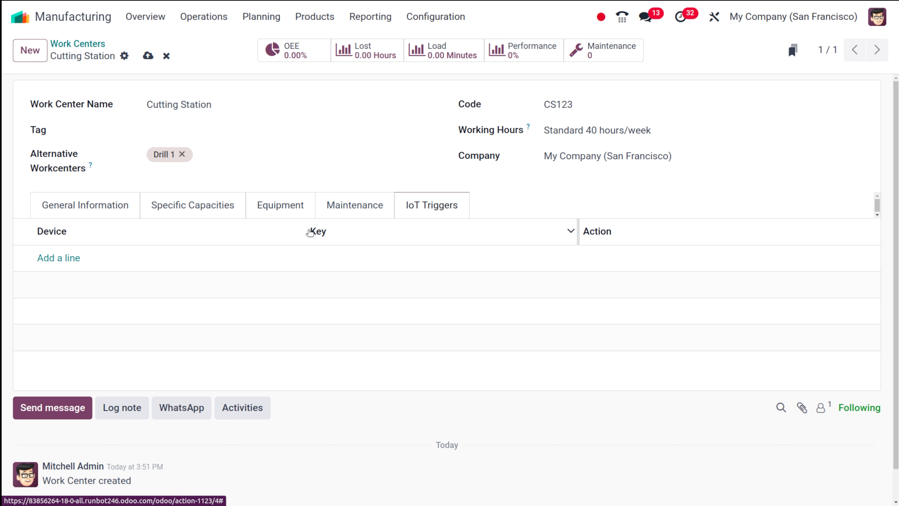
{"action": "left_click", "coordinate": [70, 258]}
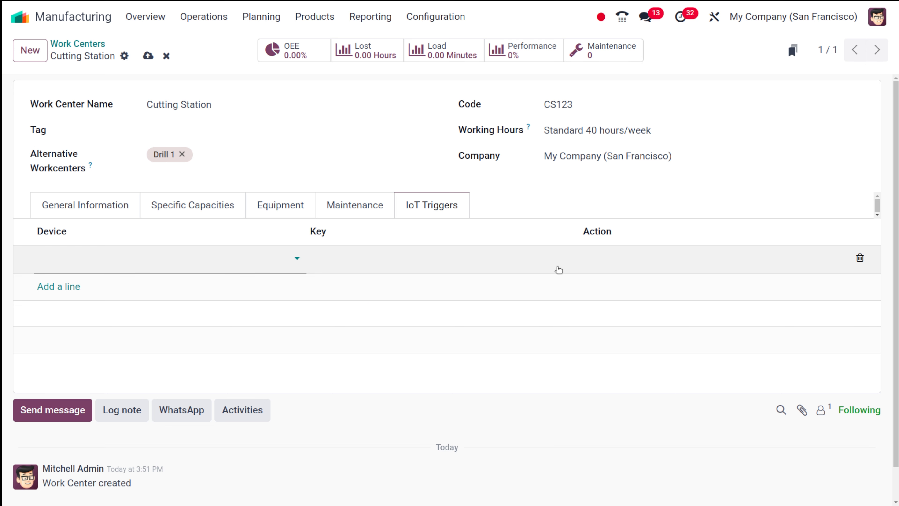
{"action": "left_click", "coordinate": [536, 208]}
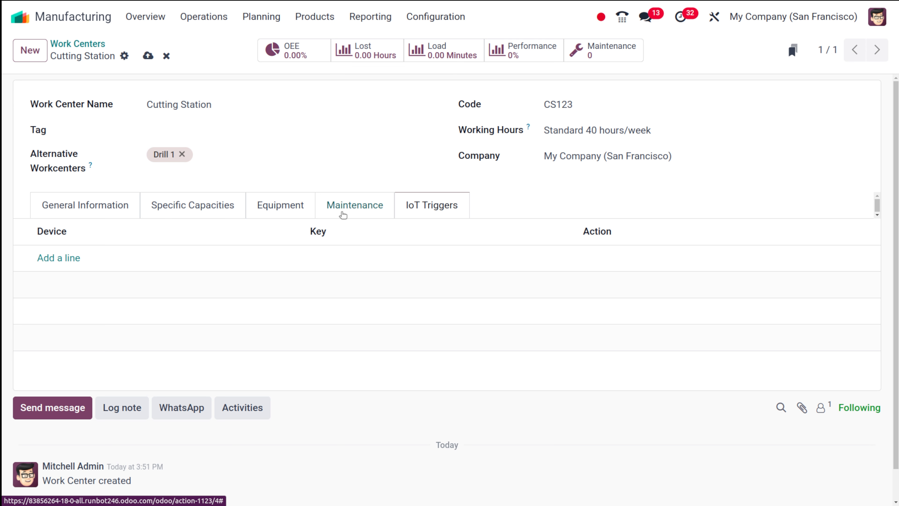
Review the equipment and maintenance details of Cutting Station and save the work center.
{"action": "left_click", "coordinate": [271, 198]}
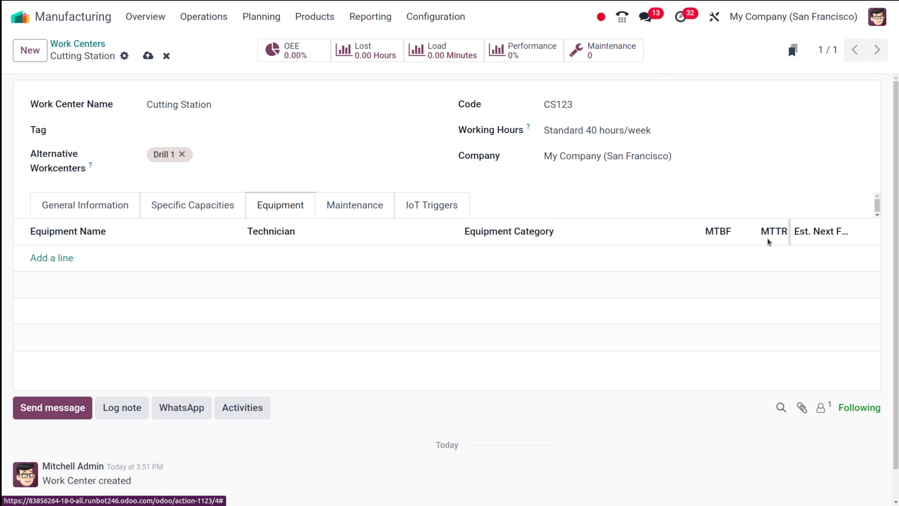
{"action": "mouse_move", "coordinate": [770, 241]}
{"action": "mouse_move", "coordinate": [823, 240]}
{"action": "left_click", "coordinate": [364, 210]}
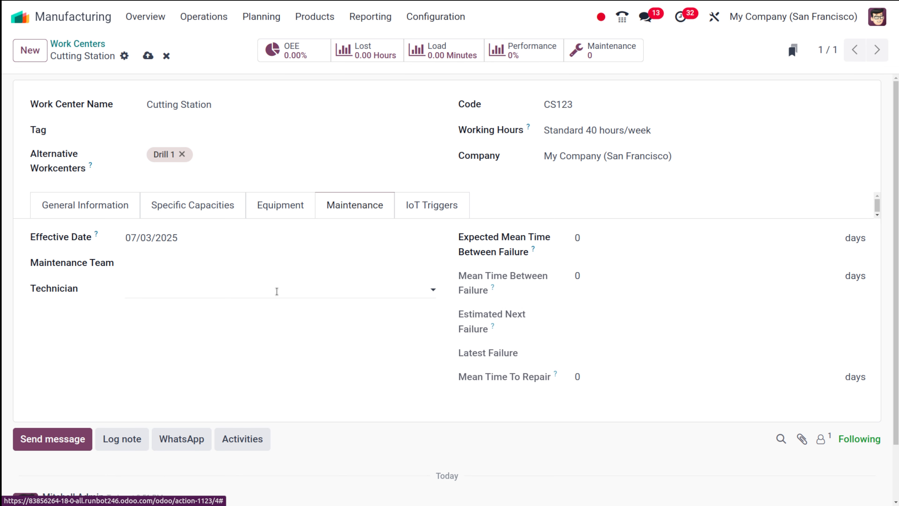
{"action": "left_click", "coordinate": [148, 57]}
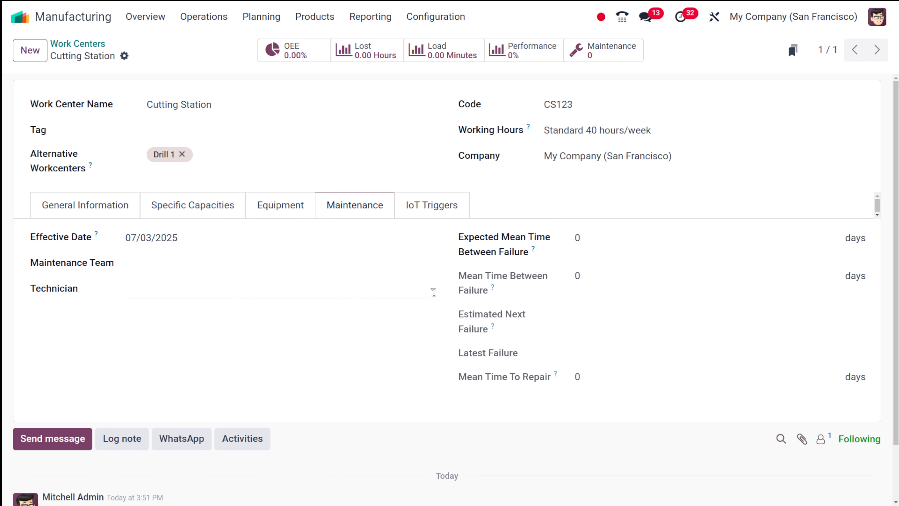
Open work order planning by work center and review a work order scheduled on July 3 at Assembly 1.
{"action": "left_click", "coordinate": [245, 19]}
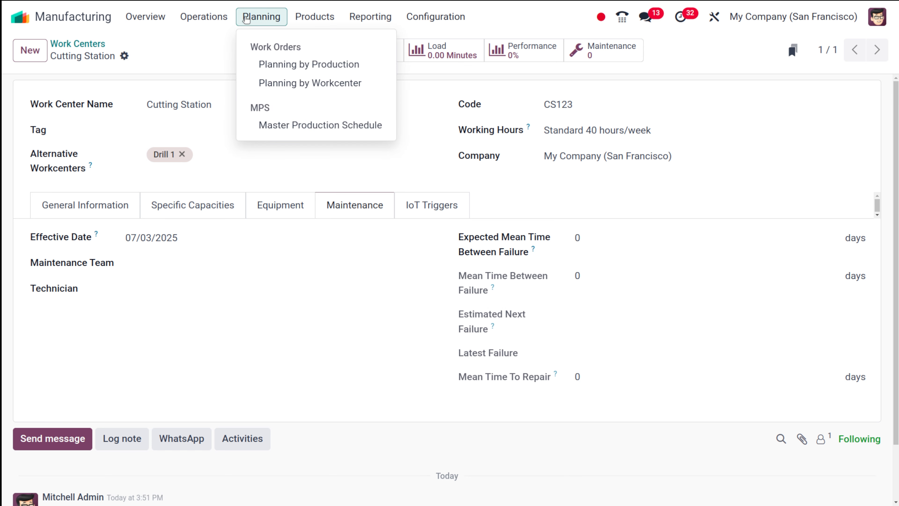
{"action": "left_click", "coordinate": [291, 84]}
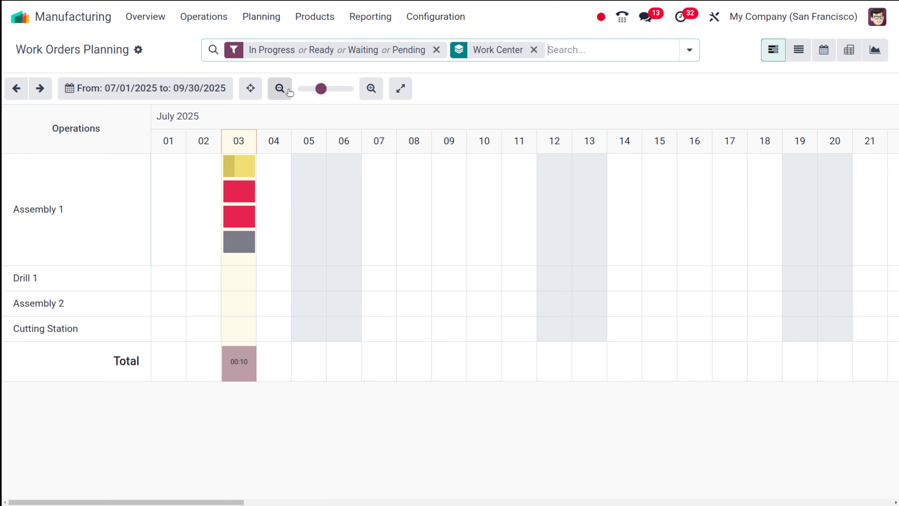
{"action": "left_click", "coordinate": [238, 189]}
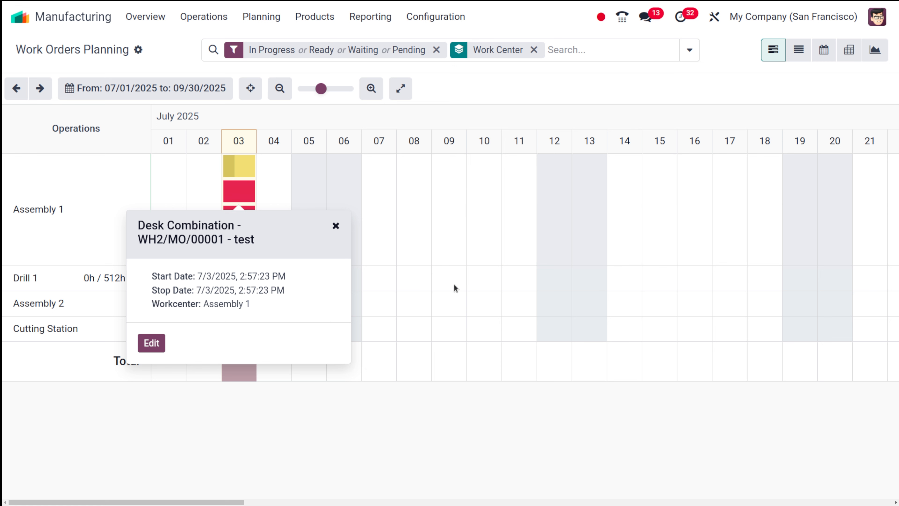
{"action": "left_click", "coordinate": [714, 82]}
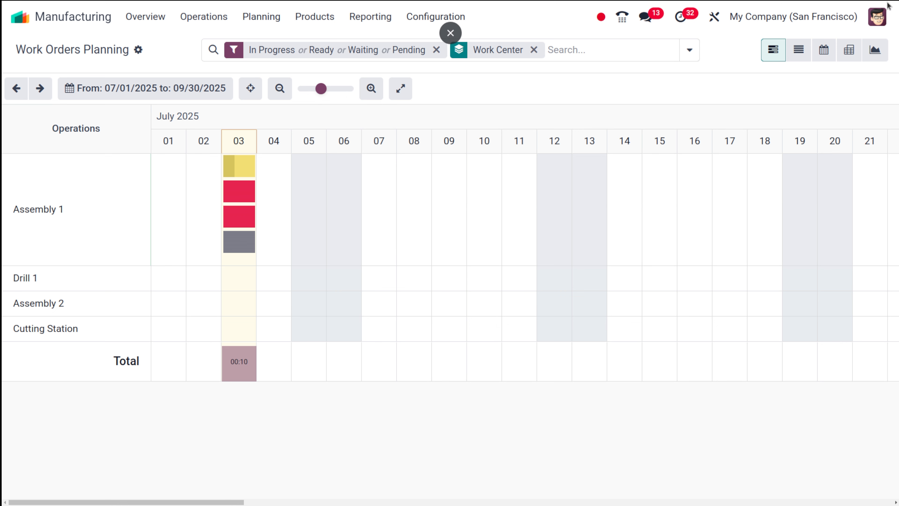
Examine the planned work orders in the list, calendar, pivot and graph views.
{"action": "left_click", "coordinate": [796, 52]}
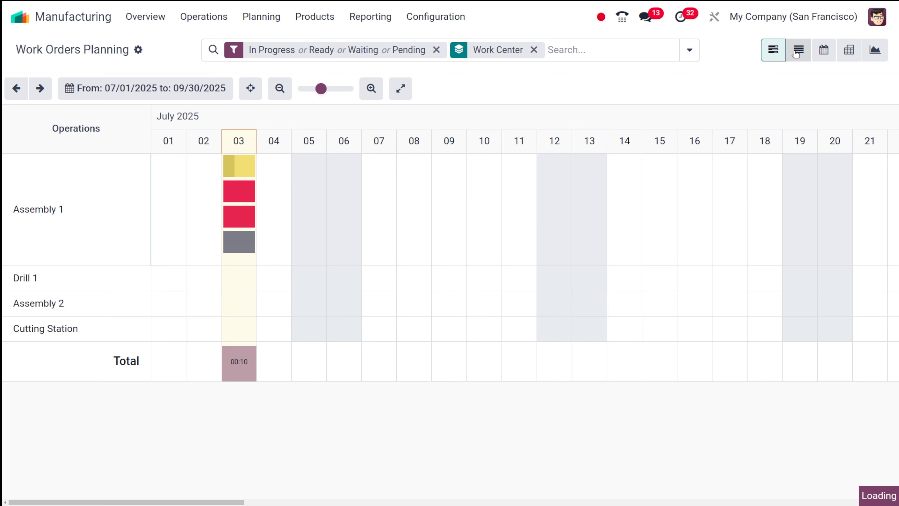
{"action": "left_click", "coordinate": [825, 50]}
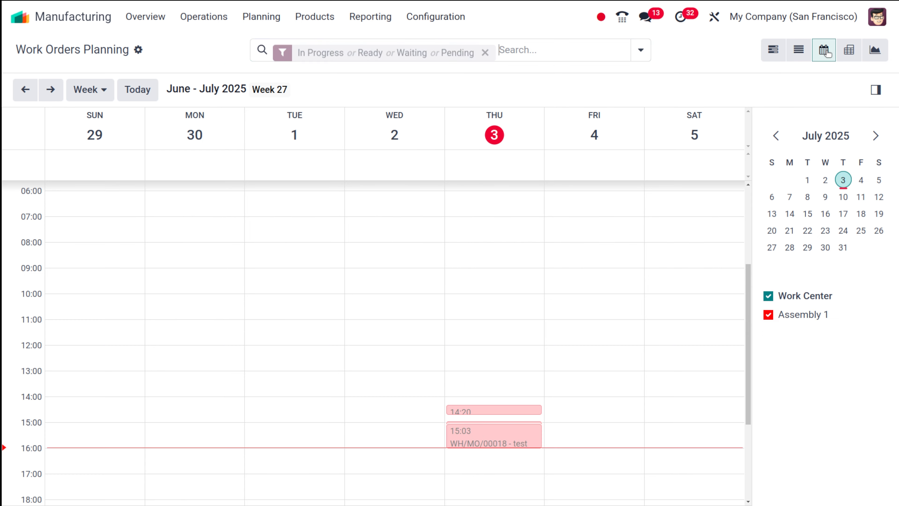
{"action": "left_click", "coordinate": [861, 54]}
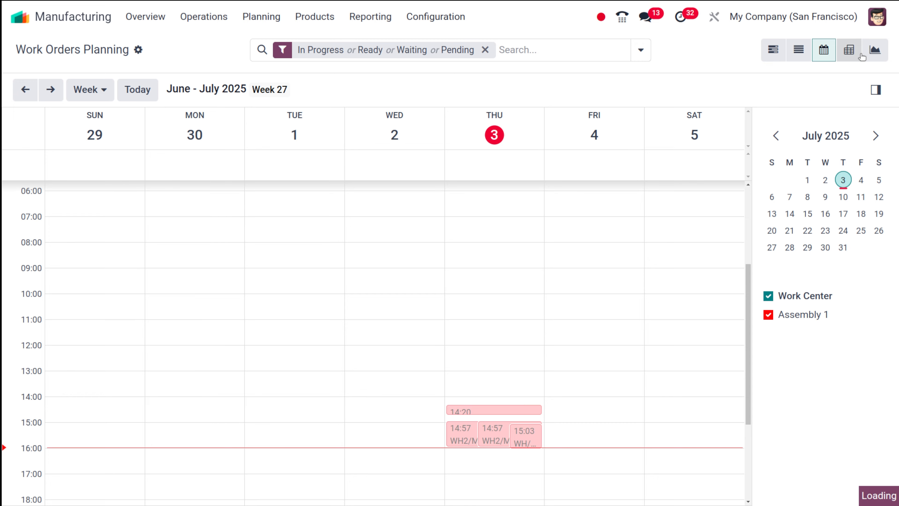
{"action": "left_click", "coordinate": [873, 50]}
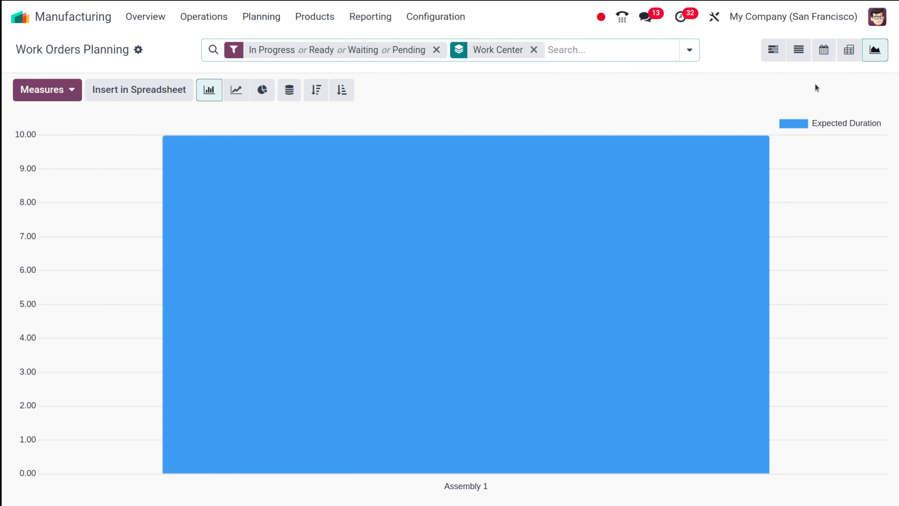
{"action": "mouse_move", "coordinate": [421, 201]}
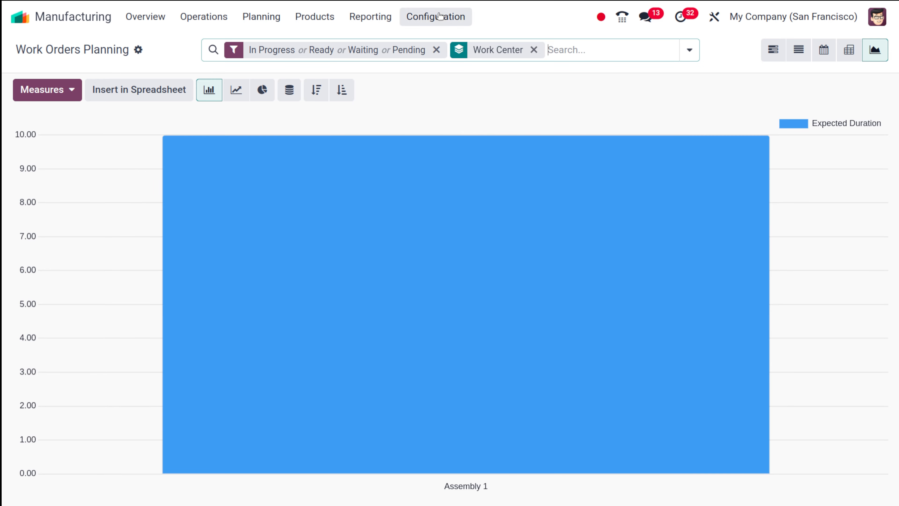
Review the work centers list and the details of Assembly 2, then return to the list.
{"action": "left_click", "coordinate": [437, 17]}
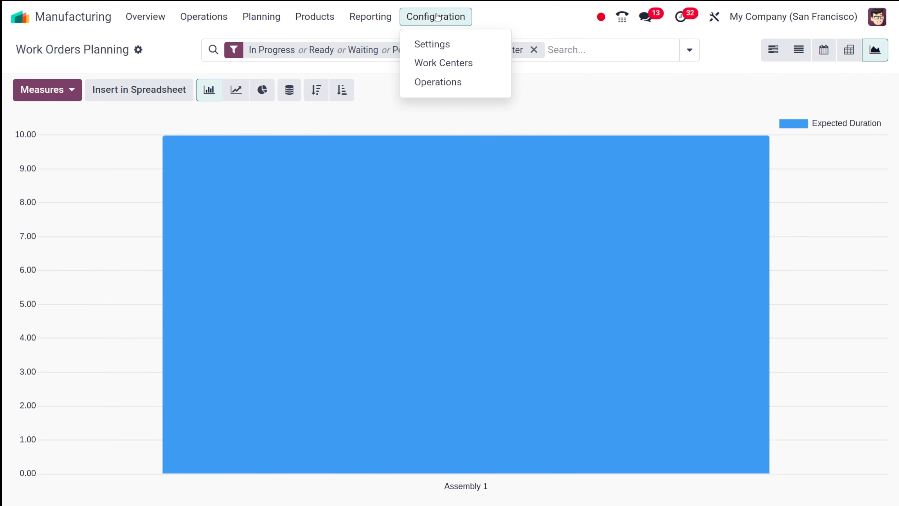
{"action": "left_click", "coordinate": [438, 64]}
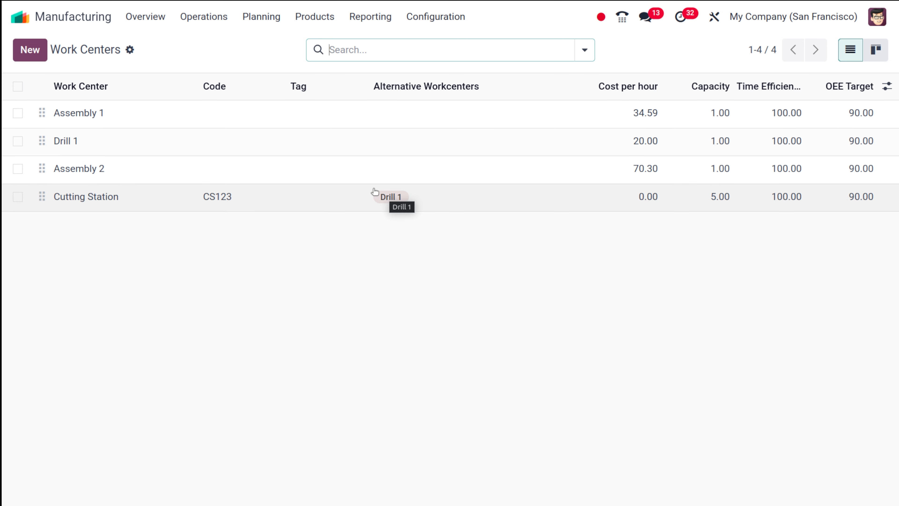
{"action": "left_click", "coordinate": [266, 165]}
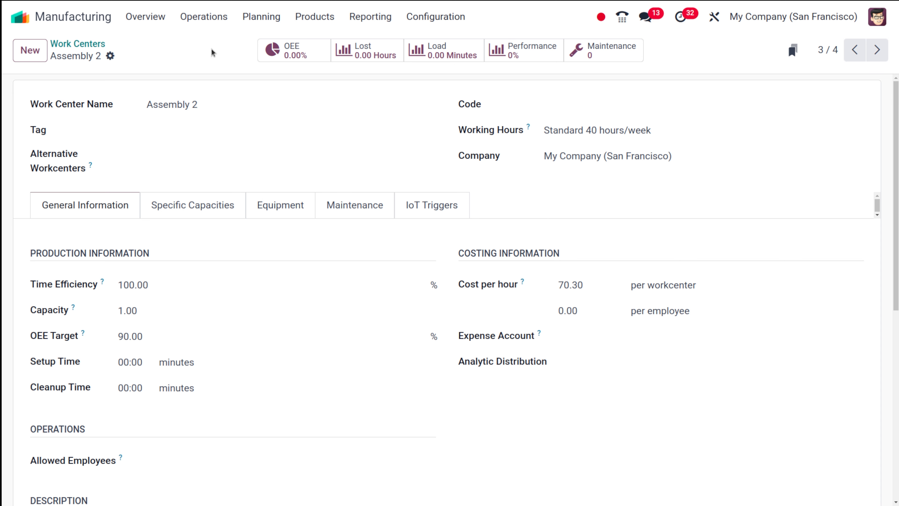
{"action": "left_click", "coordinate": [84, 46]}
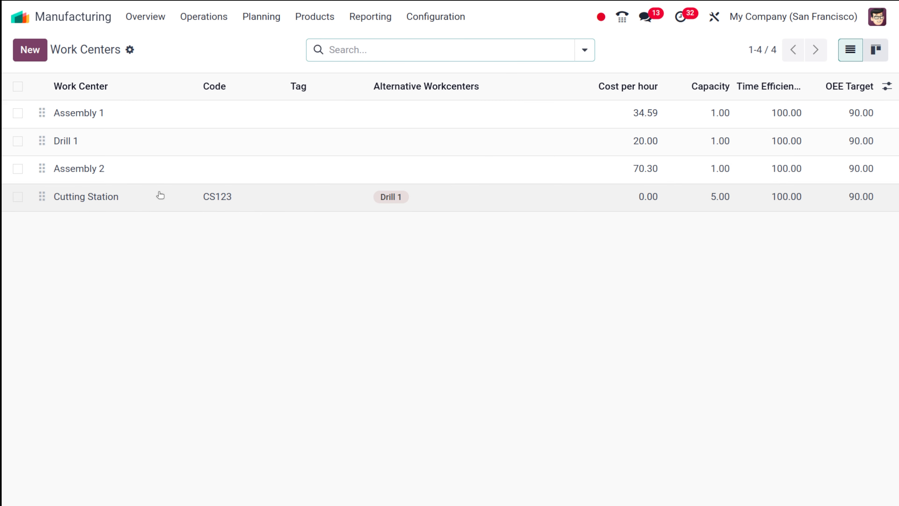
Open the Standard 40 hours/week working hours record from Cutting Station and duplicate it.
{"action": "left_click", "coordinate": [165, 204]}
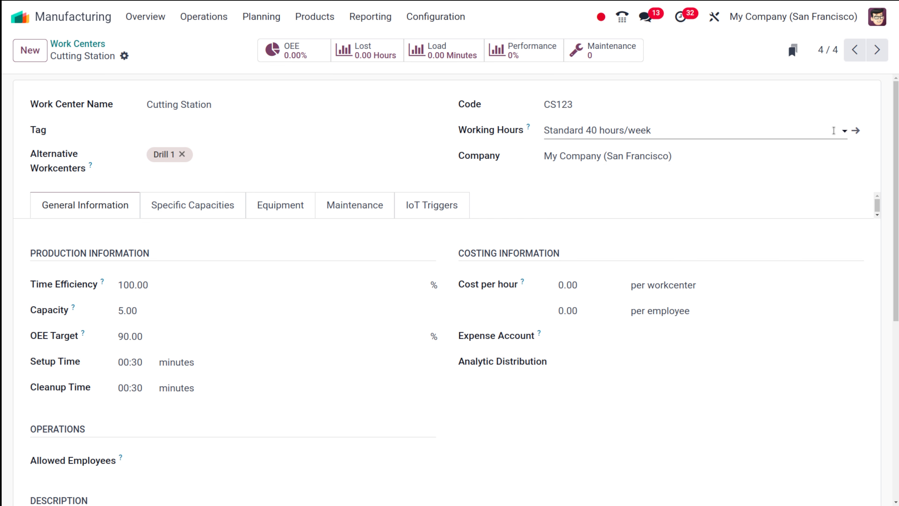
{"action": "left_click", "coordinate": [856, 131]}
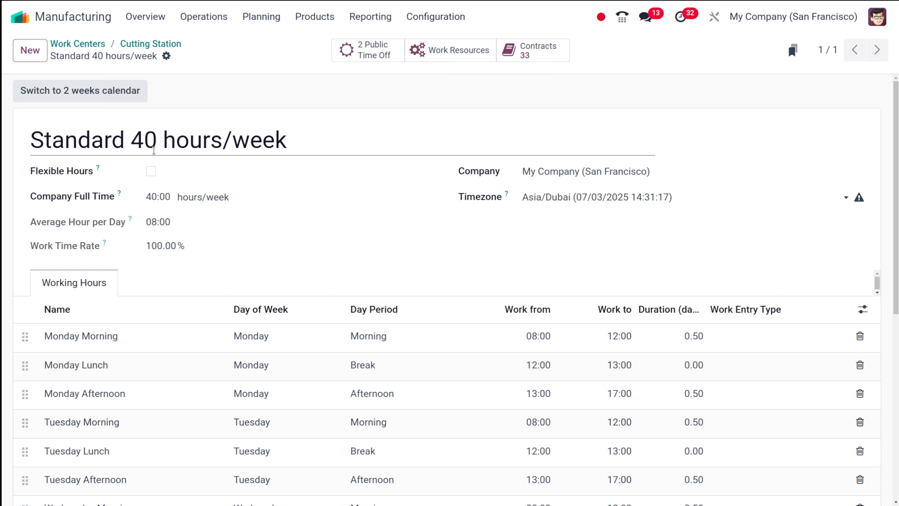
{"action": "left_click", "coordinate": [166, 56]}
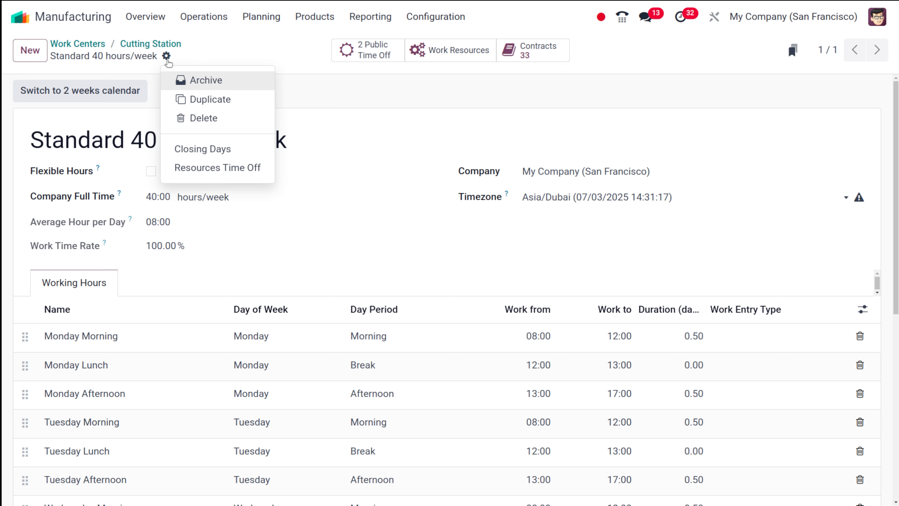
{"action": "left_click", "coordinate": [221, 61]}
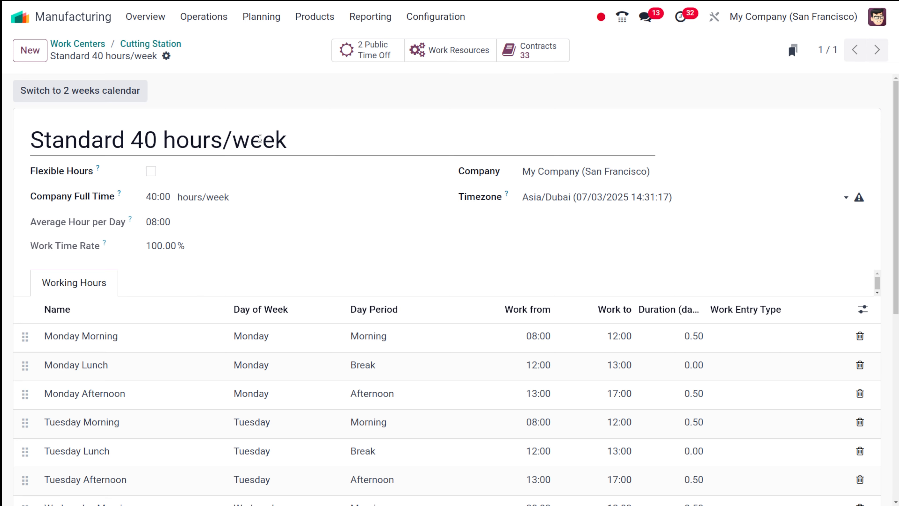
{"action": "left_click", "coordinate": [166, 56]}
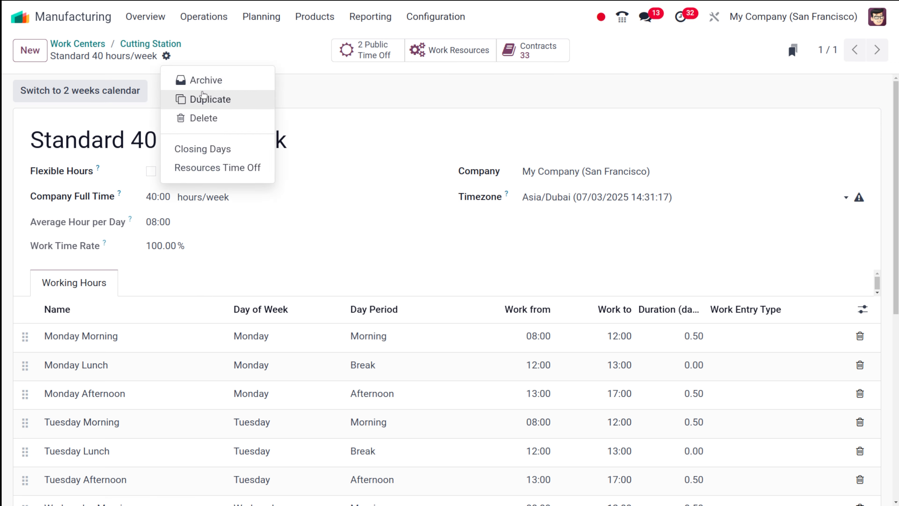
{"action": "left_click", "coordinate": [202, 95]}
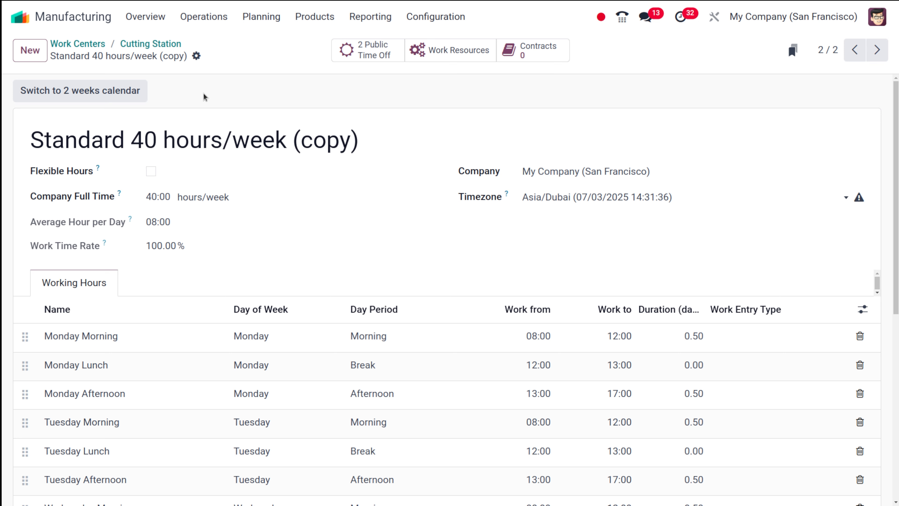
Rename the duplicated working schedule to "day shift(copy)".
{"action": "double_click", "coordinate": [269, 135]}
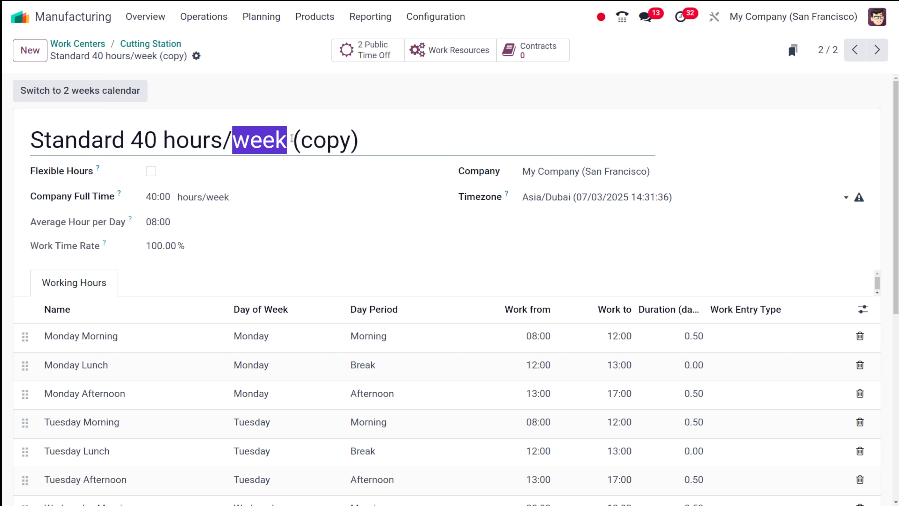
{"action": "left_click_drag", "start_coordinate": [292, 137], "coordinate": [27, 135]}
{"action": "type", "text": "day s"}
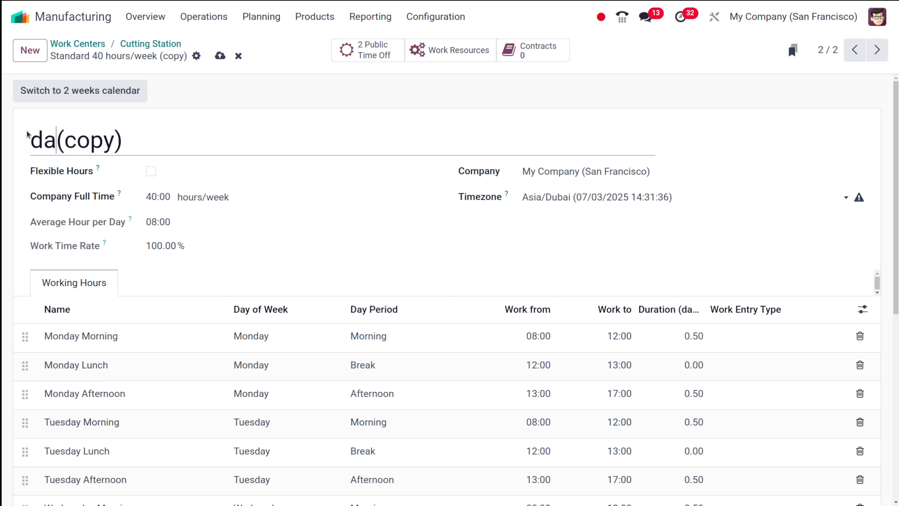
{"action": "type", "text": "hift"}
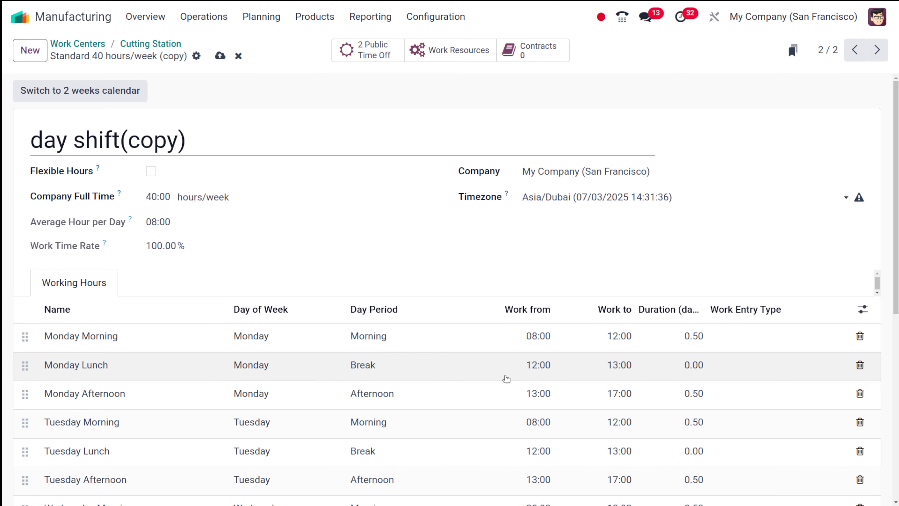
Shorten the name of the Monday Morning working hours line to "Monday".
{"action": "scroll", "coordinate": [485, 381], "scroll_direction": "down", "scroll_amount": 5}
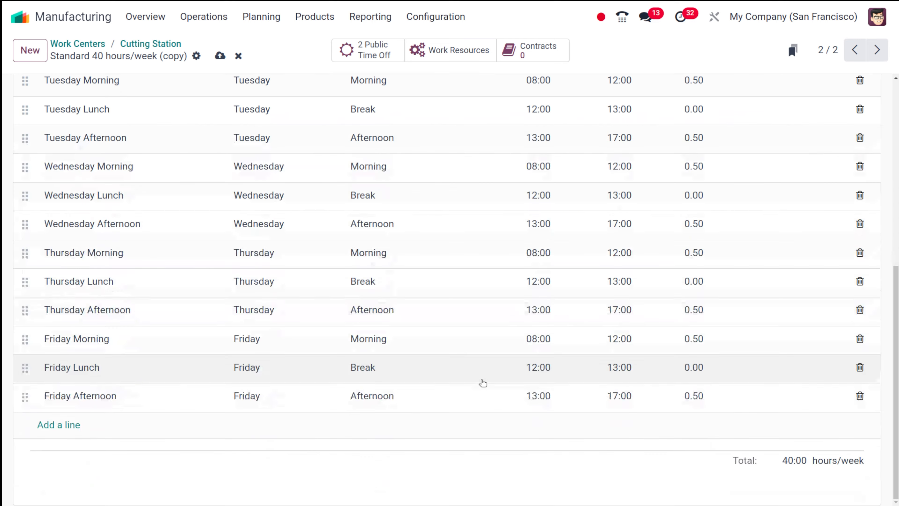
{"action": "scroll", "coordinate": [228, 156], "scroll_direction": "up", "scroll_amount": 5}
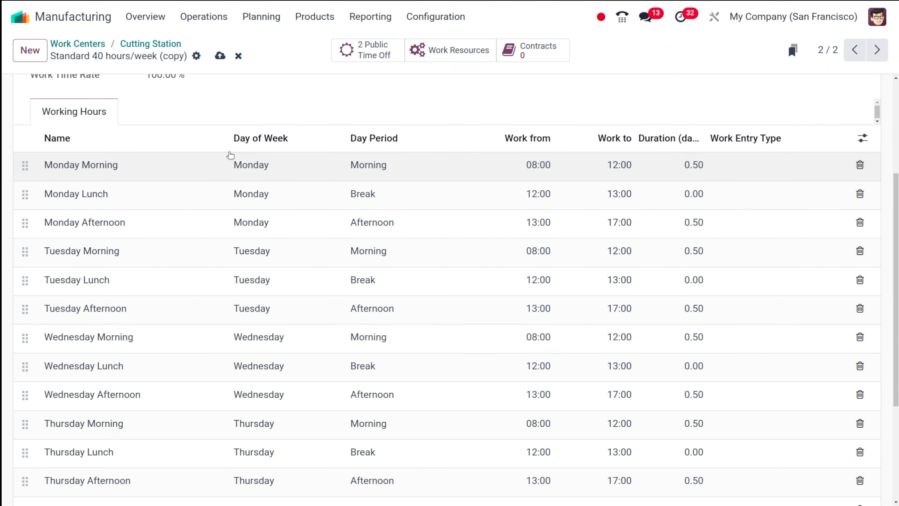
{"action": "left_click", "coordinate": [130, 169]}
{"action": "left_click", "coordinate": [130, 169]}
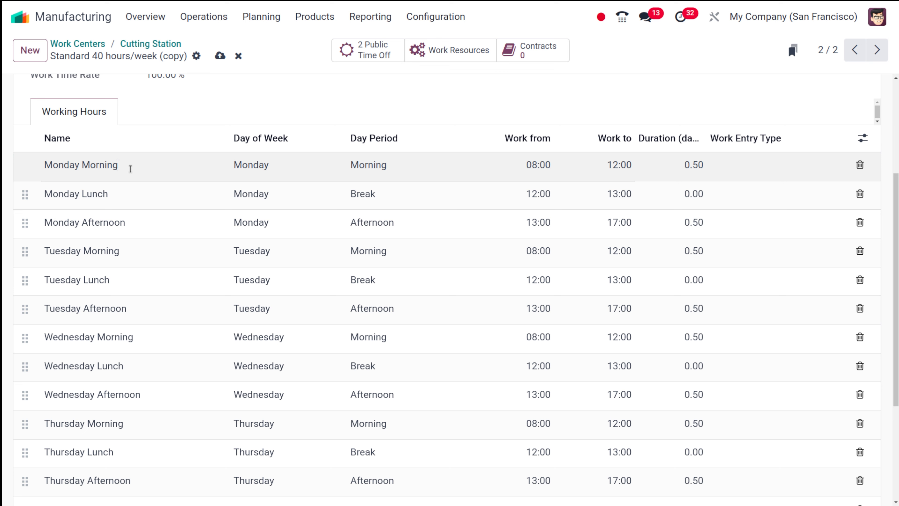
{"action": "key", "text": "BackSpace"}
{"action": "key", "text": "BackSpace"}
{"action": "key", "text": "BackSpace"}
{"action": "key", "text": "BackSpace"}
{"action": "key", "text": "BackSpace"}
{"action": "key", "text": "BackSpace"}
{"action": "key", "text": "BackSpace"}
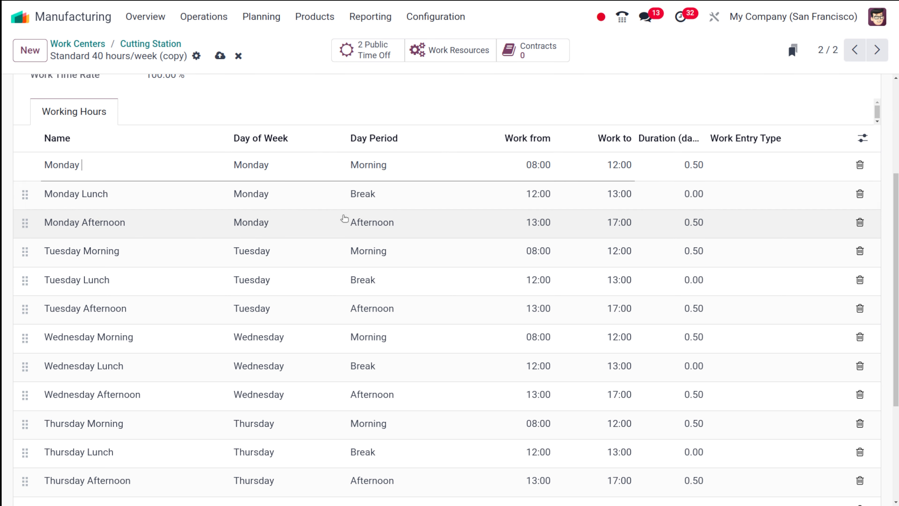
Delete the lunch and afternoon lines of Monday and Tuesday from the day shift's working hours.
{"action": "left_click", "coordinate": [860, 195]}
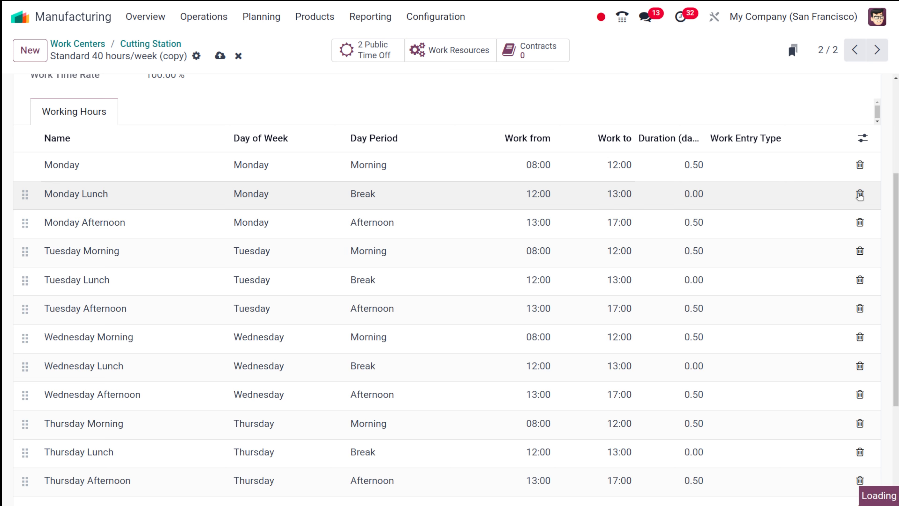
{"action": "left_click", "coordinate": [860, 194]}
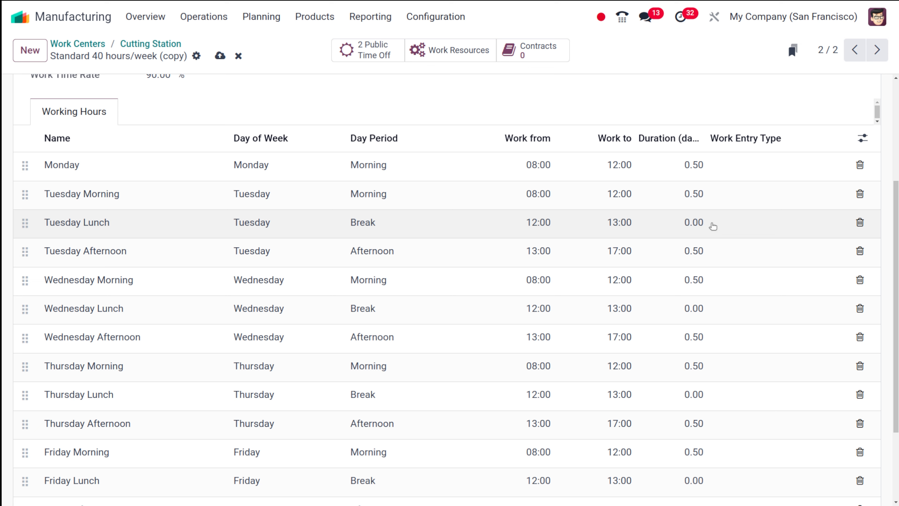
{"action": "left_click", "coordinate": [863, 226]}
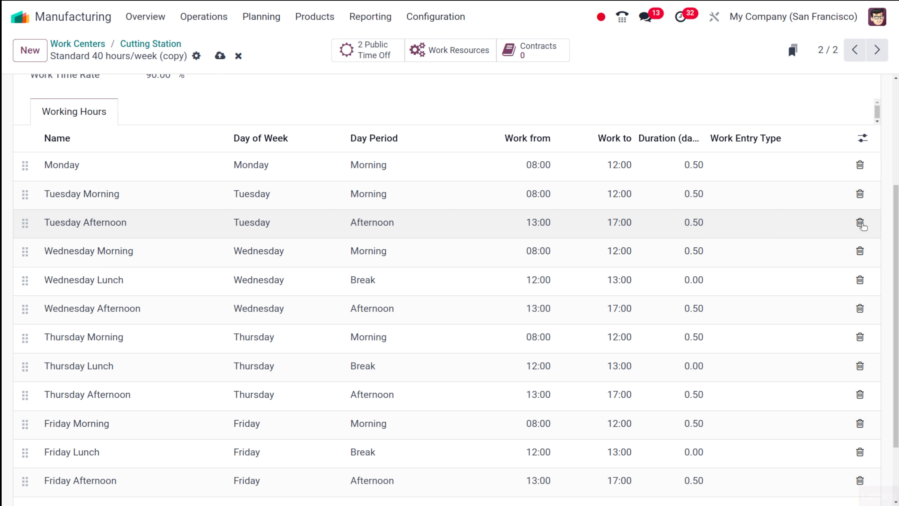
{"action": "left_click", "coordinate": [861, 223]}
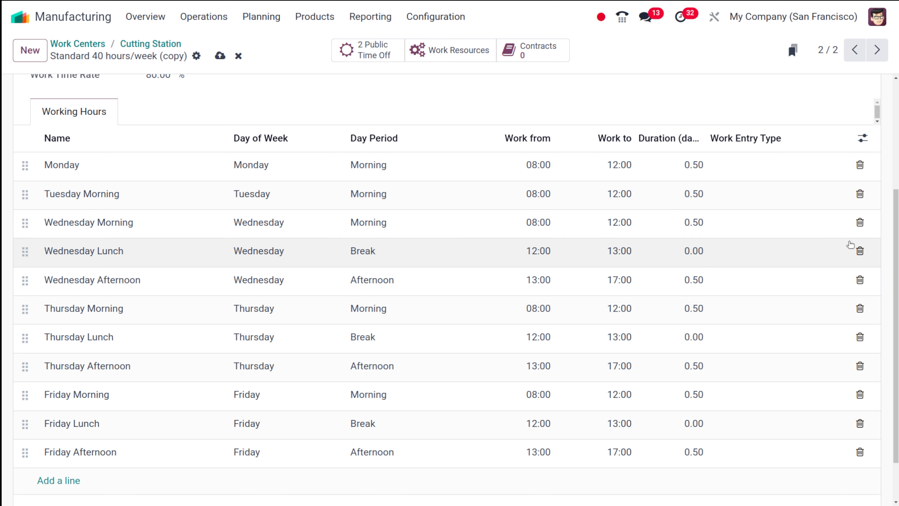
Delete the Wednesday lunch and afternoon, Thursday lunch and morning, and Friday lunch and afternoon lines from the working hours.
{"action": "left_click", "coordinate": [860, 252]}
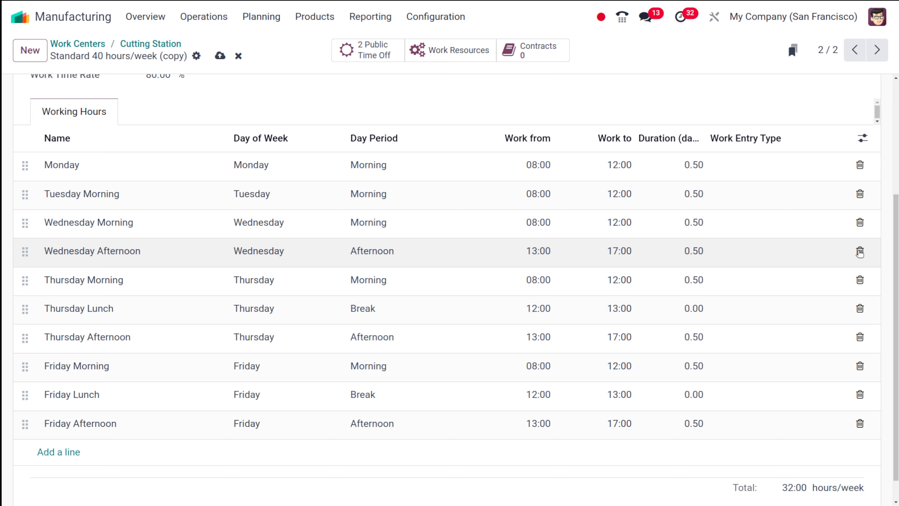
{"action": "left_click", "coordinate": [860, 251]}
{"action": "left_click", "coordinate": [860, 282]}
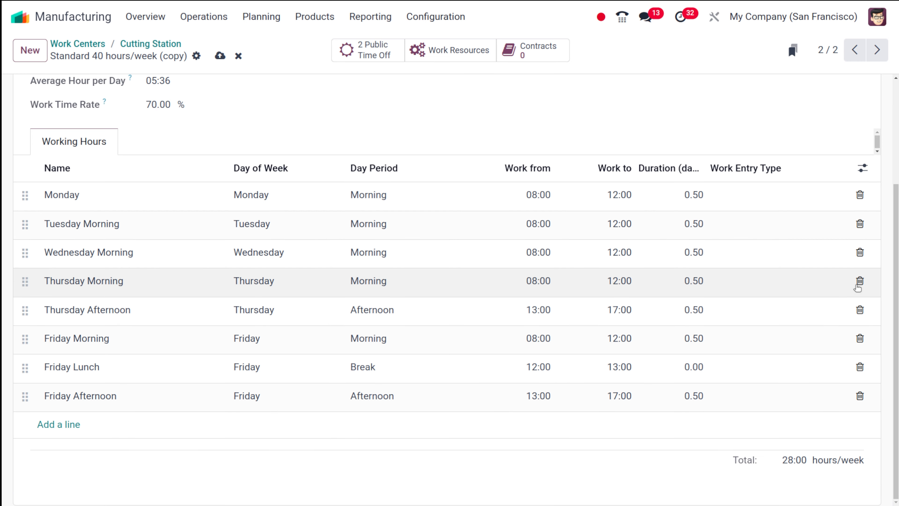
{"action": "left_click", "coordinate": [860, 281]}
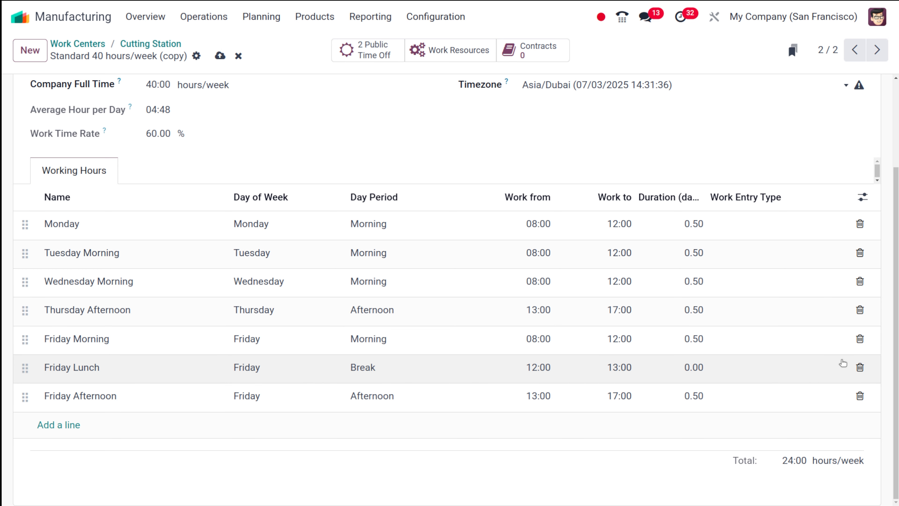
{"action": "left_click", "coordinate": [860, 368]}
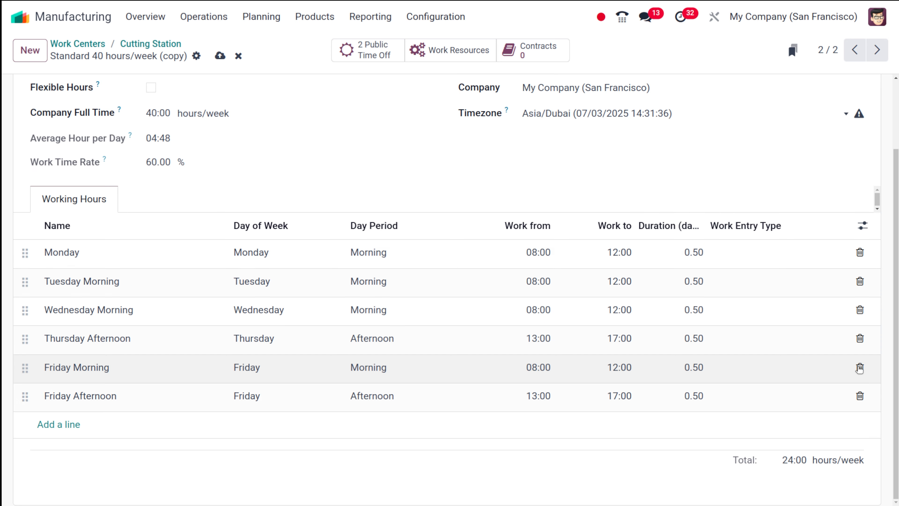
{"action": "left_click", "coordinate": [853, 393]}
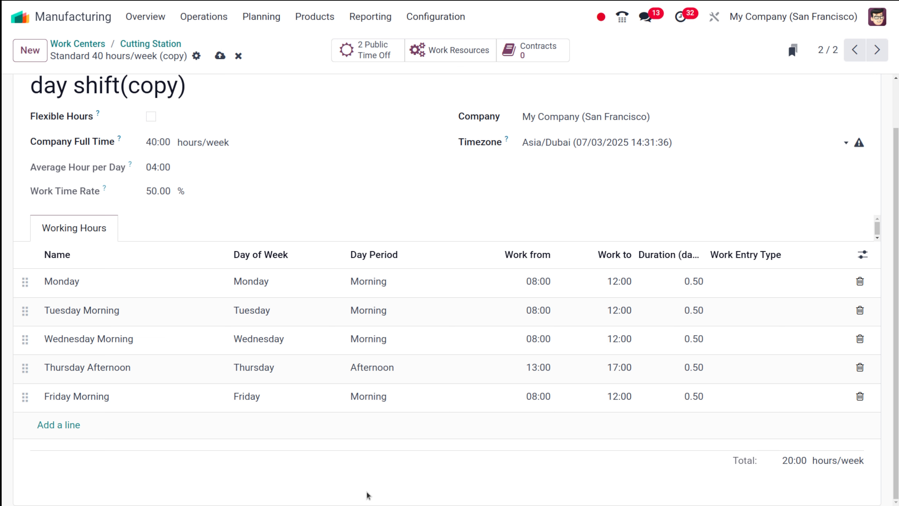
Shorten the names of the Tuesday Morning and Wednesday Morning working hours lines to "Tuesday" and "Wednesday".
{"action": "left_click", "coordinate": [104, 311]}
{"action": "double_click", "coordinate": [104, 312]}
{"action": "key", "text": "BackSpace"}
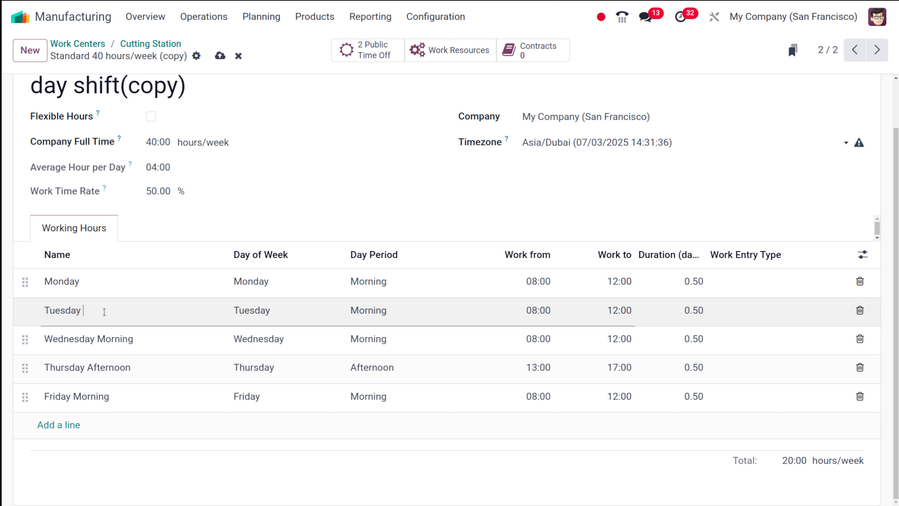
{"action": "left_click", "coordinate": [114, 341]}
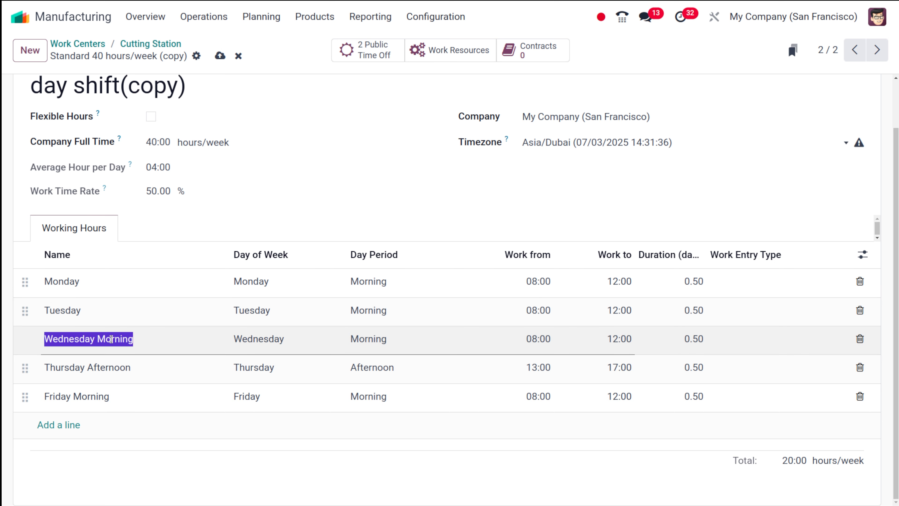
{"action": "double_click", "coordinate": [111, 340]}
{"action": "key", "text": "BackSpace"}
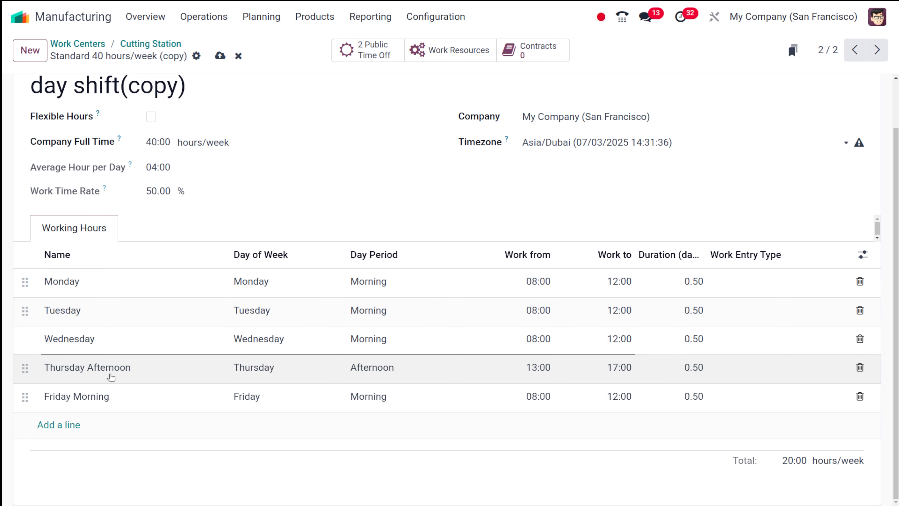
{"action": "key", "text": "ctrl+a"}
Shorten the names of the Thursday Afternoon and Friday Morning working hours lines to "Thursday" and "Friday".
{"action": "left_click", "coordinate": [110, 371]}
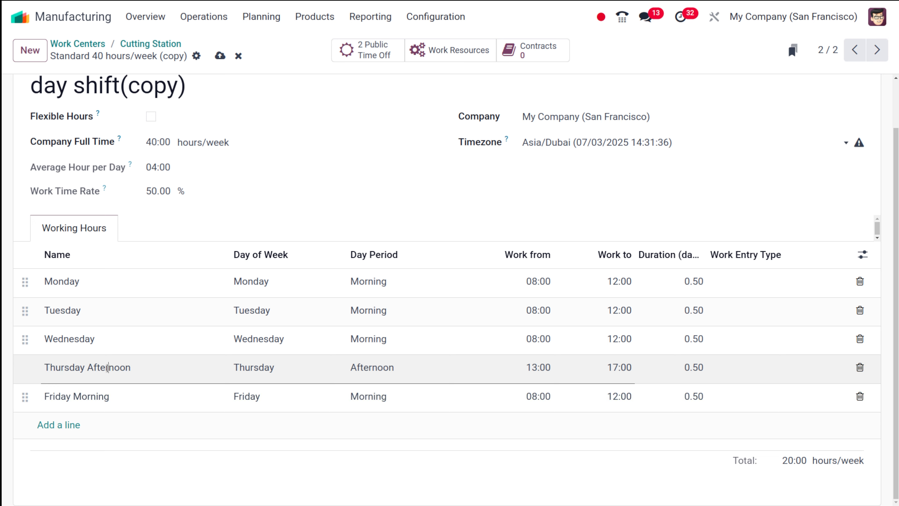
{"action": "double_click", "coordinate": [109, 369]}
{"action": "key", "text": "BackSpace"}
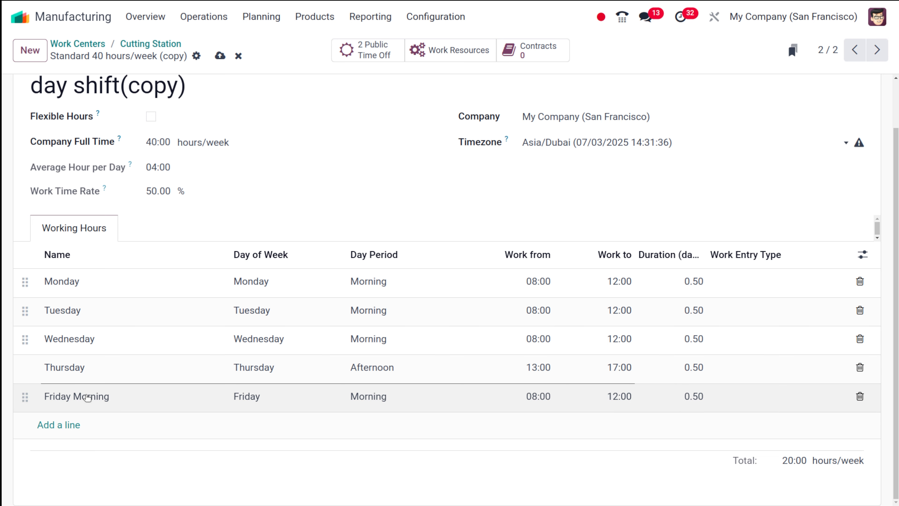
{"action": "left_click", "coordinate": [86, 395]}
{"action": "double_click", "coordinate": [86, 395]}
{"action": "left_click", "coordinate": [86, 395]}
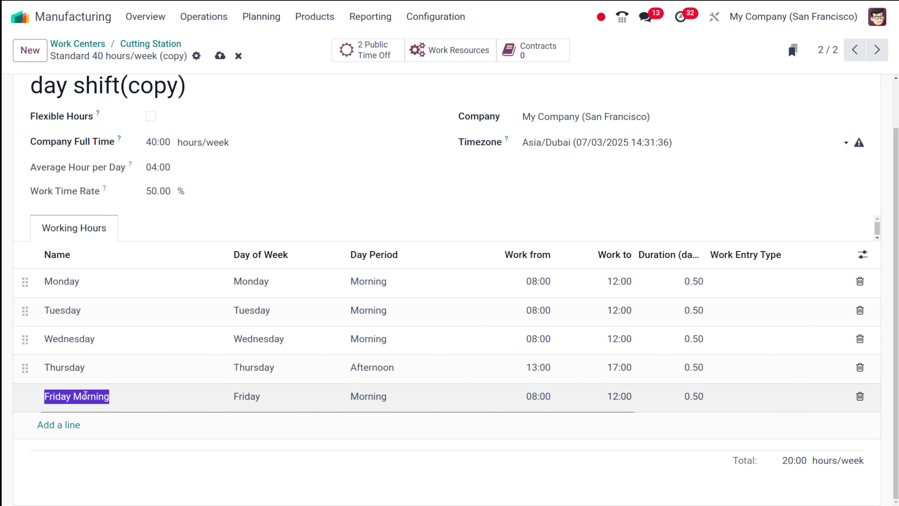
{"action": "left_click", "coordinate": [86, 395]}
{"action": "double_click", "coordinate": [86, 395]}
{"action": "key", "text": "BackSpace"}
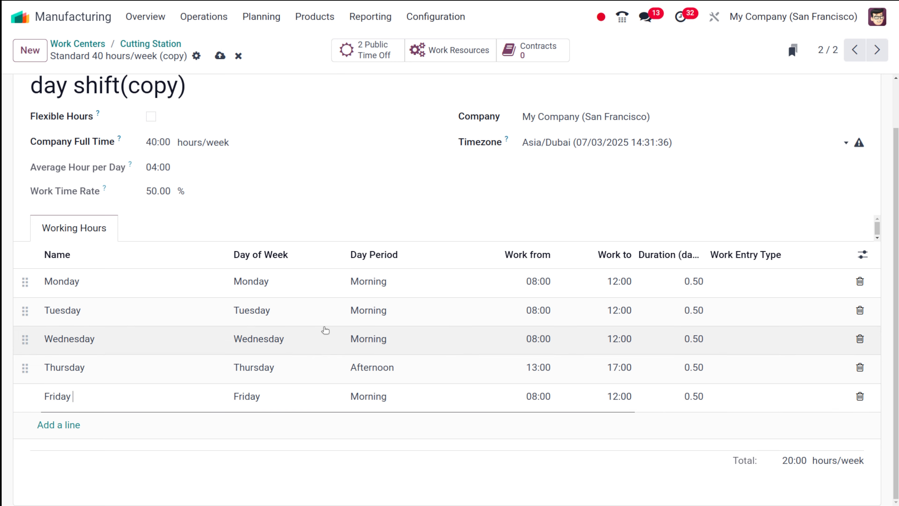
Set the day period of the Thursday working hours line to Morning.
{"action": "left_click", "coordinate": [368, 372]}
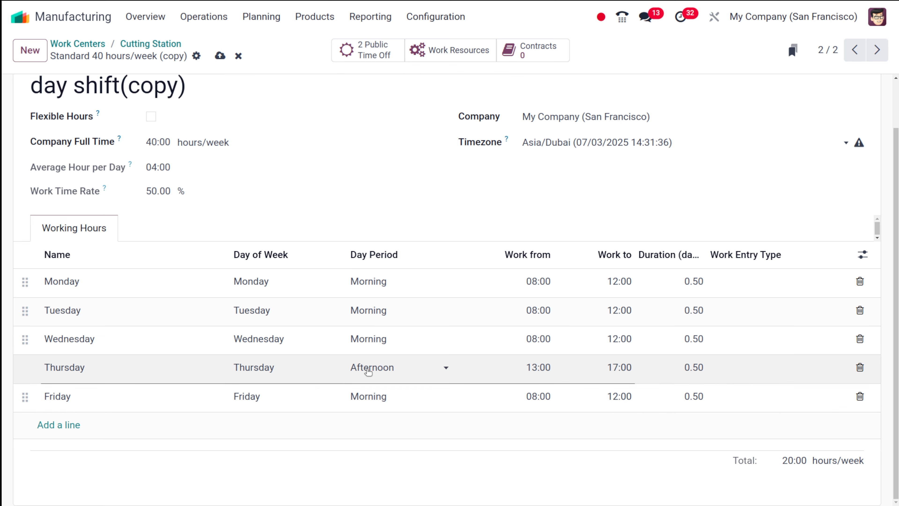
{"action": "left_click", "coordinate": [407, 370]}
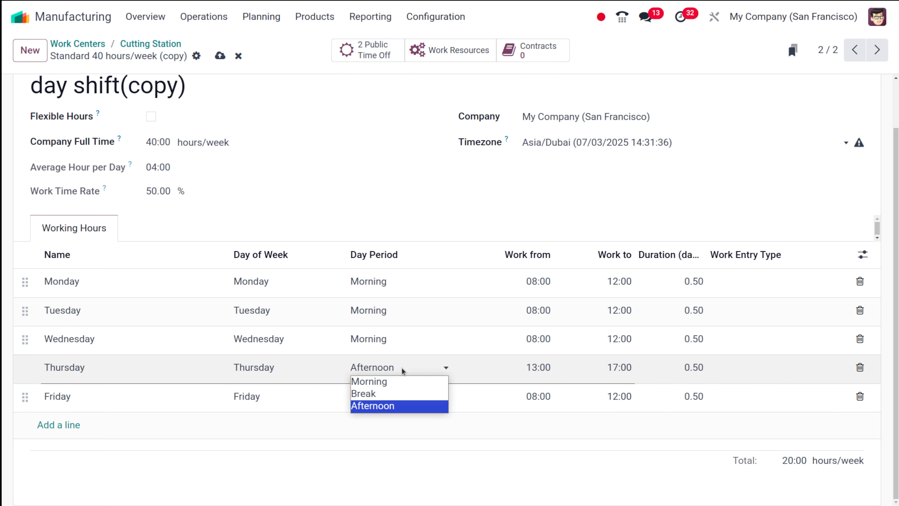
{"action": "left_click", "coordinate": [385, 381]}
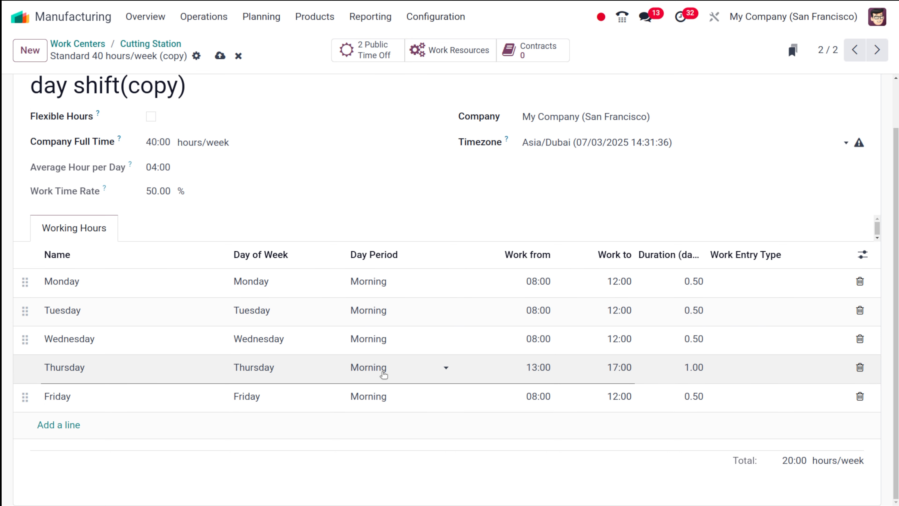
Set Monday's working hours to start at 05:00 and end at 13:00.
{"action": "left_click", "coordinate": [540, 282]}
{"action": "type", "text": "05"}
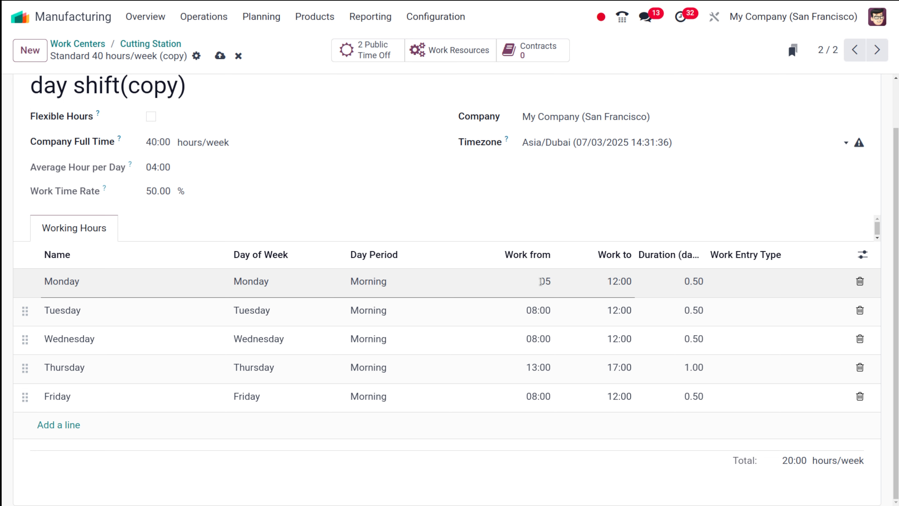
{"action": "type", "text": ":00"}
{"action": "key", "text": "Tab"}
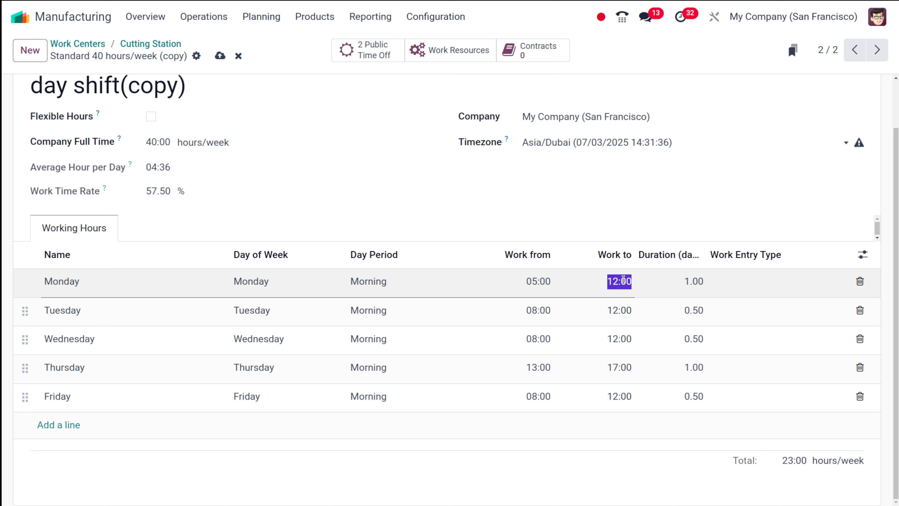
{"action": "left_click", "coordinate": [624, 280]}
{"action": "triple_click", "coordinate": [624, 280]}
{"action": "type", "text": "13:00"}
Set the start time of the Wednesday, Thursday, Friday and Tuesday working hours lines to 05:00.
{"action": "left_click", "coordinate": [543, 307]}
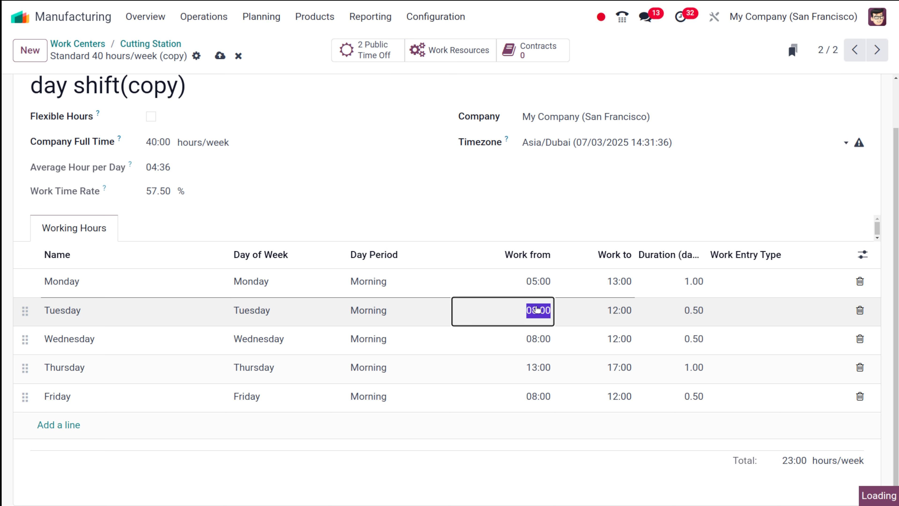
{"action": "left_click", "coordinate": [529, 346]}
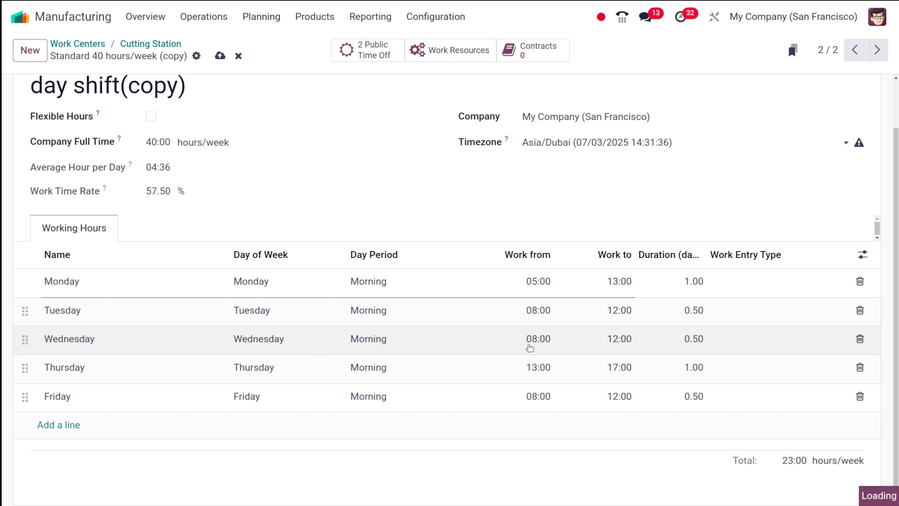
{"action": "left_click", "coordinate": [545, 310]}
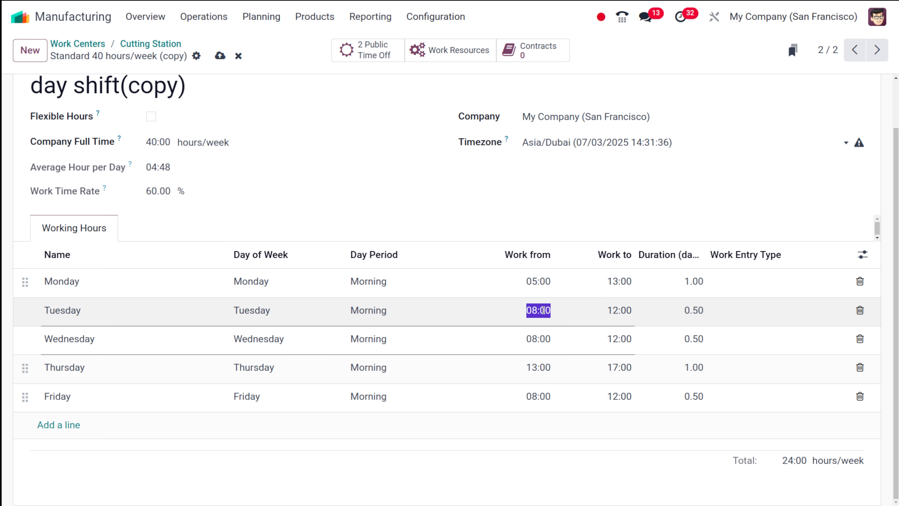
{"action": "left_click", "coordinate": [542, 340]}
{"action": "type", "text": "05"}
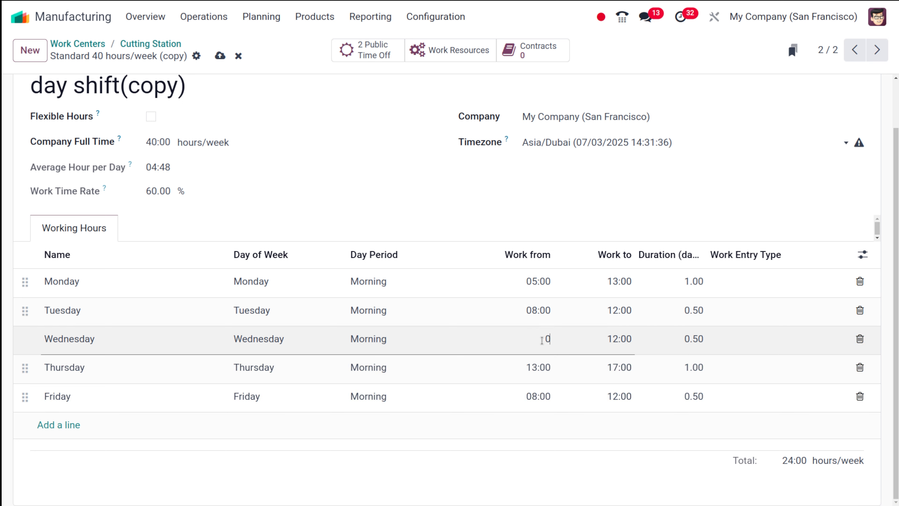
{"action": "left_click", "coordinate": [547, 374]}
{"action": "type", "text": "05"}
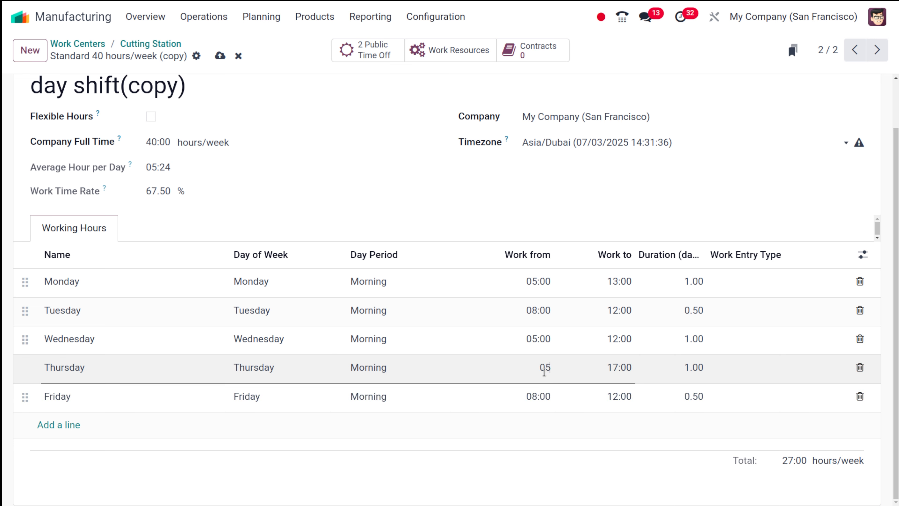
{"action": "left_click", "coordinate": [551, 399]}
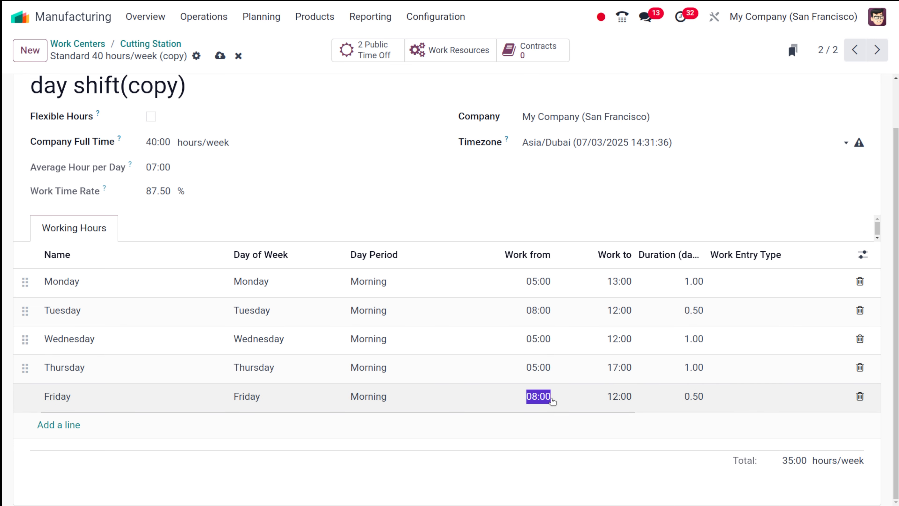
{"action": "type", "text": "5"}
{"action": "left_click", "coordinate": [530, 309]}
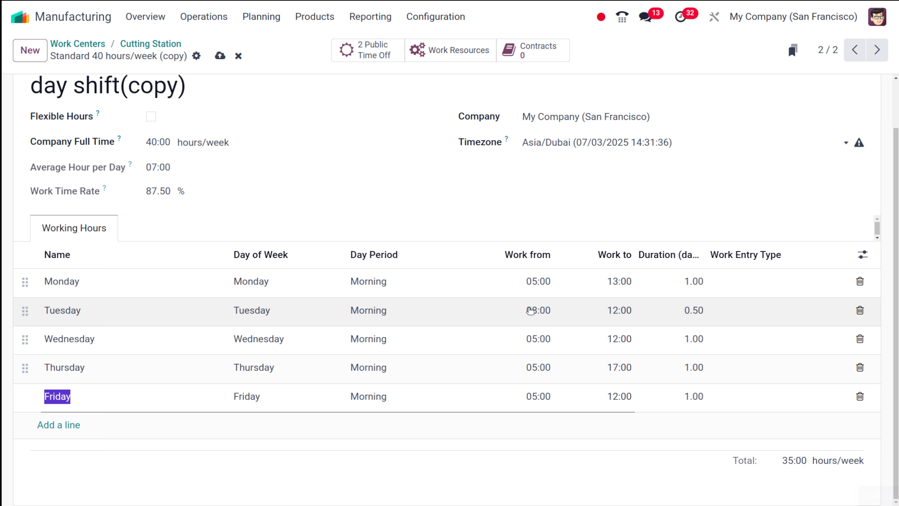
{"action": "type", "text": "5"}
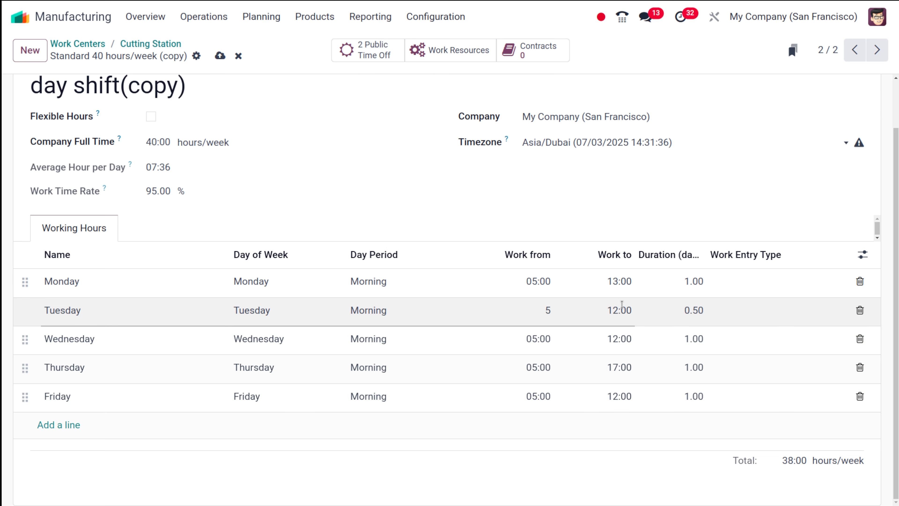
Set the end time of the Tuesday, Wednesday, Thursday and Friday working hours lines to 13:00.
{"action": "left_click", "coordinate": [621, 307]}
{"action": "type", "text": "13"}
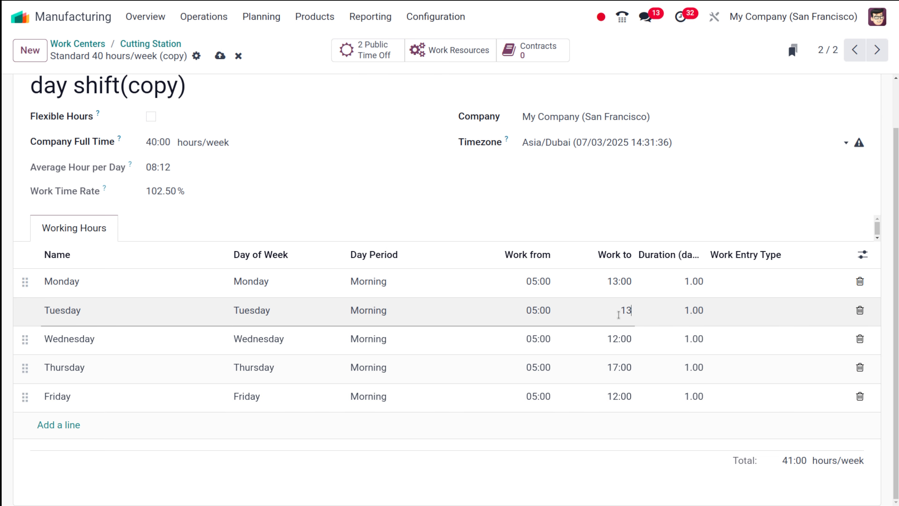
{"action": "left_click", "coordinate": [619, 339]}
{"action": "type", "text": "13"}
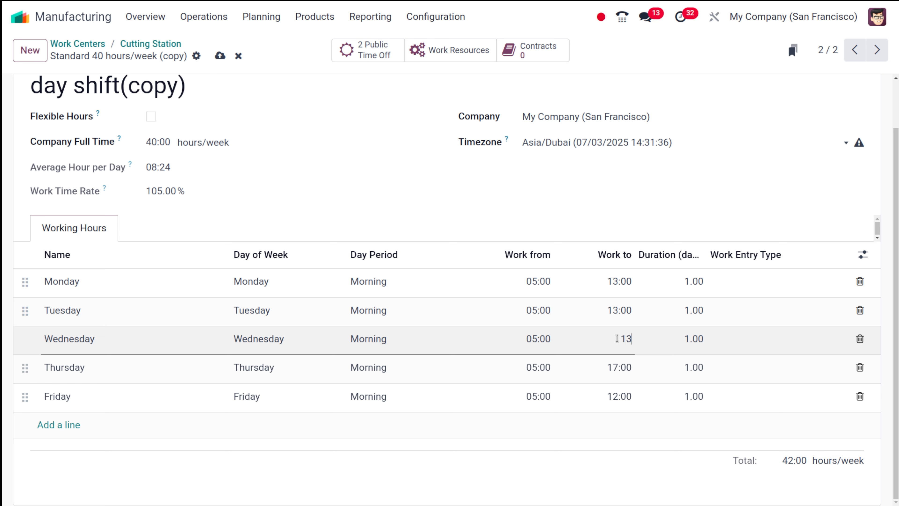
{"action": "left_click", "coordinate": [629, 365]}
{"action": "key", "text": "BackSpace"}
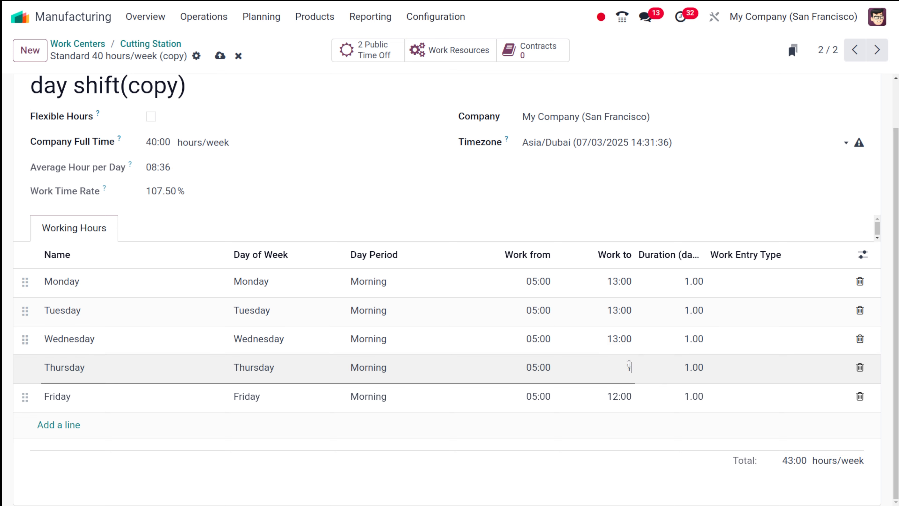
{"action": "type", "text": "13"}
{"action": "left_click", "coordinate": [618, 397]}
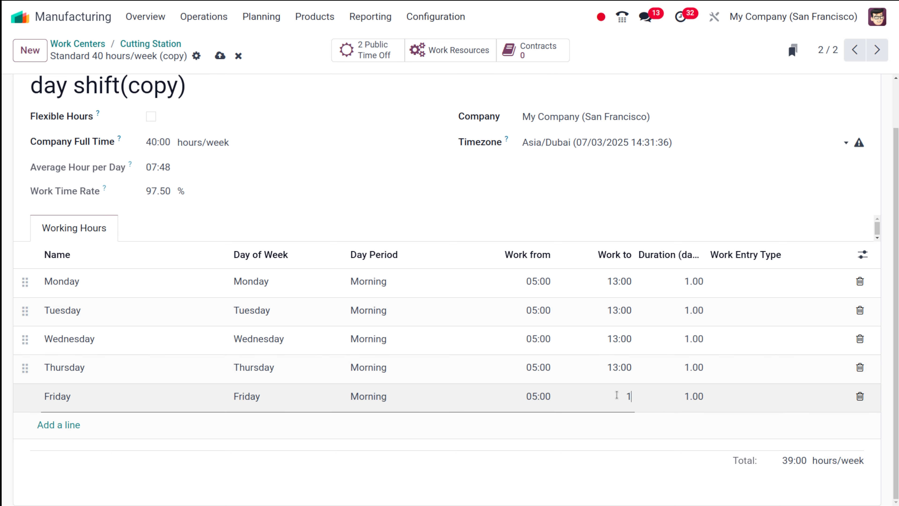
{"action": "type", "text": "13:00"}
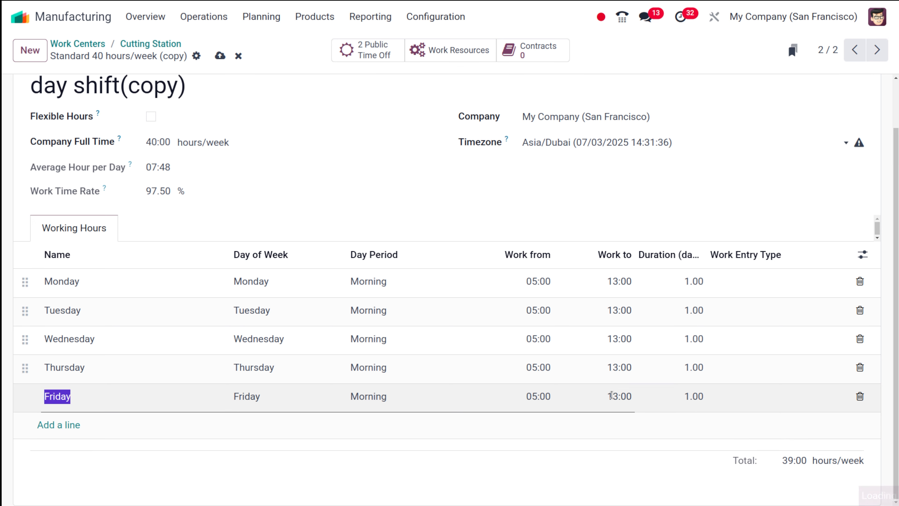
Save the changes to the day shift(copy) working schedule.
{"action": "left_click", "coordinate": [553, 179]}
{"action": "scroll", "coordinate": [493, 177], "scroll_direction": "up", "scroll_amount": 2}
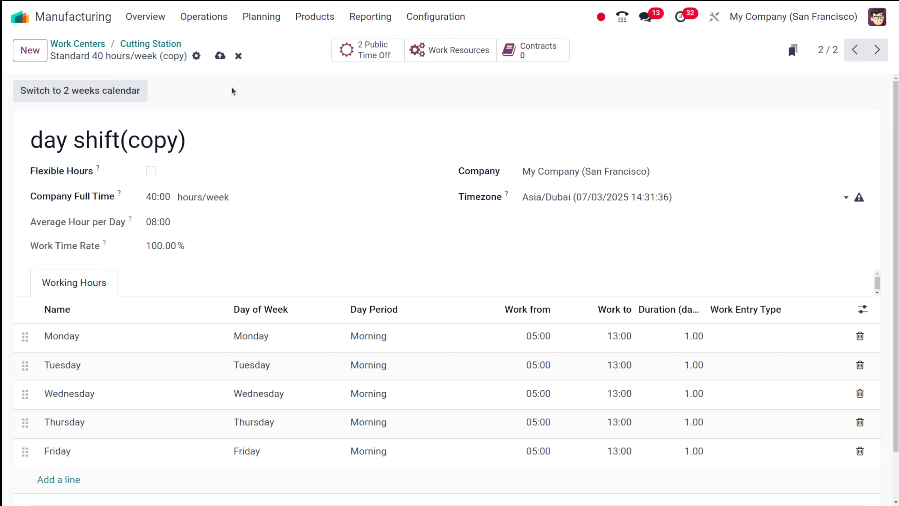
{"action": "left_click", "coordinate": [220, 56]}
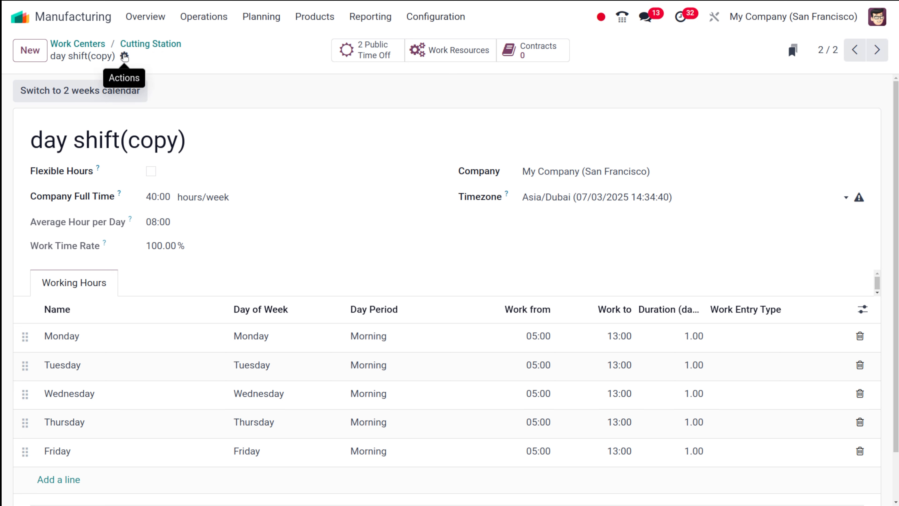
Duplicate the day shift working schedule and rename the duplicate "night shift (copy)".
{"action": "left_click", "coordinate": [124, 56]}
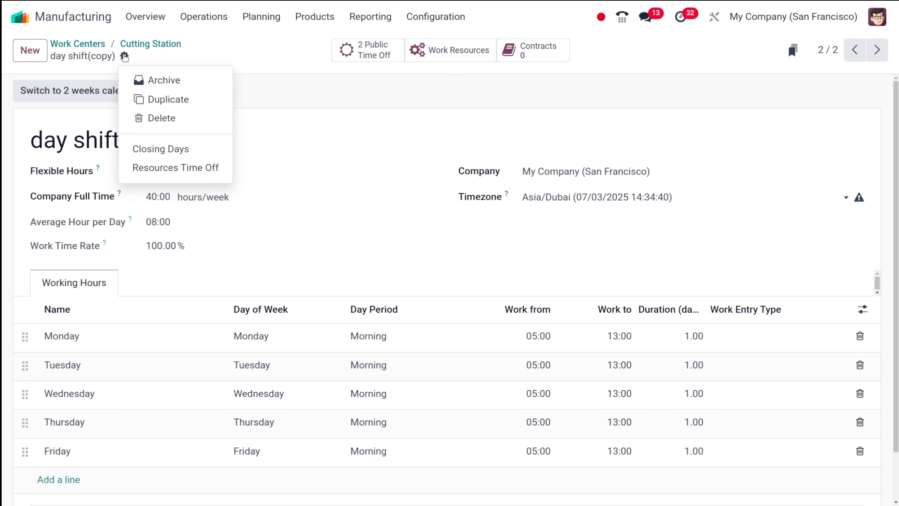
{"action": "left_click", "coordinate": [155, 102]}
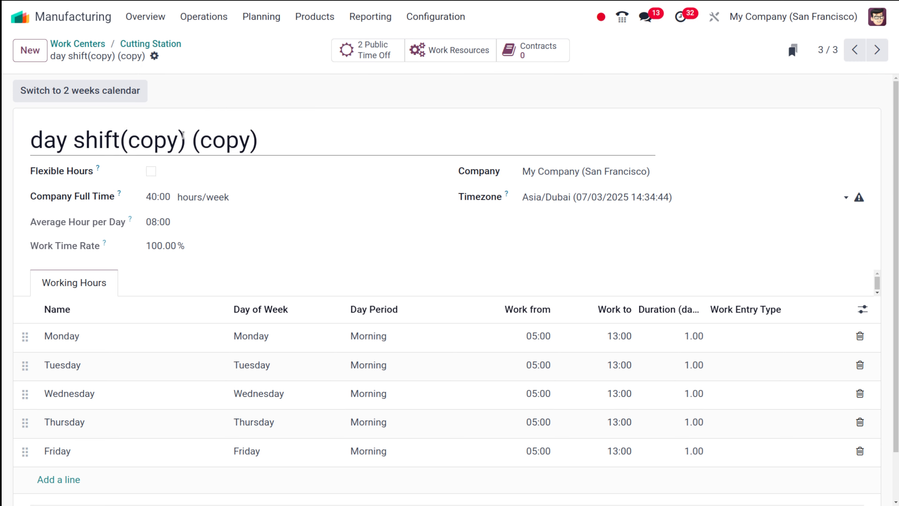
{"action": "left_click_drag", "start_coordinate": [186, 140], "coordinate": [36, 135]}
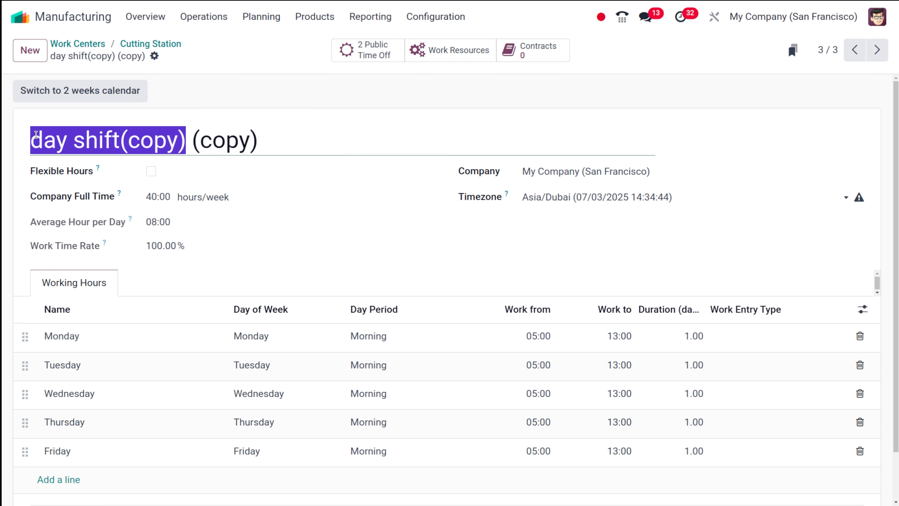
{"action": "type", "text": "night"}
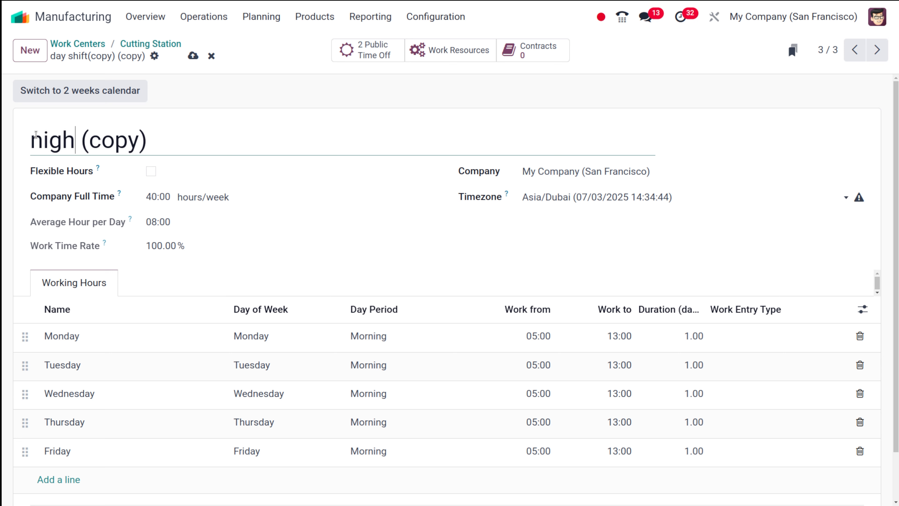
{"action": "type", "text": " shift"}
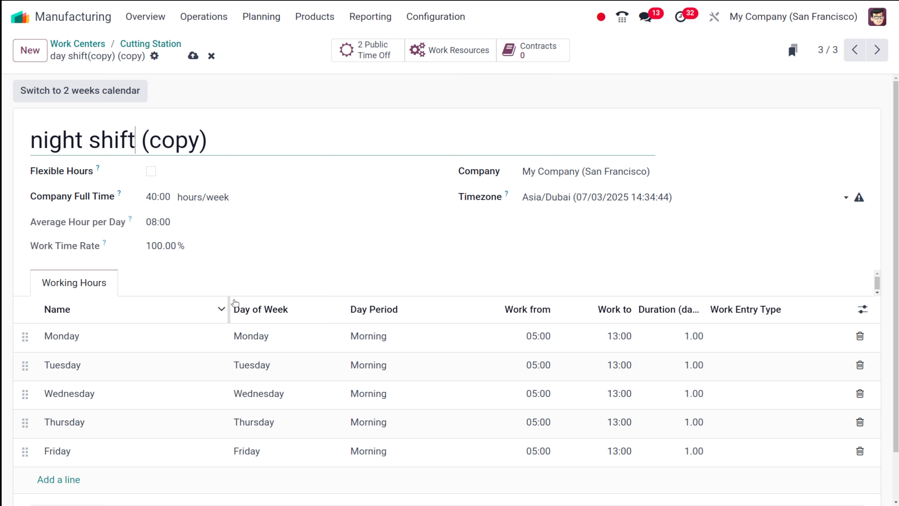
Set the day period of the night shift's Monday working hours line to Afternoon.
{"action": "left_click", "coordinate": [369, 336]}
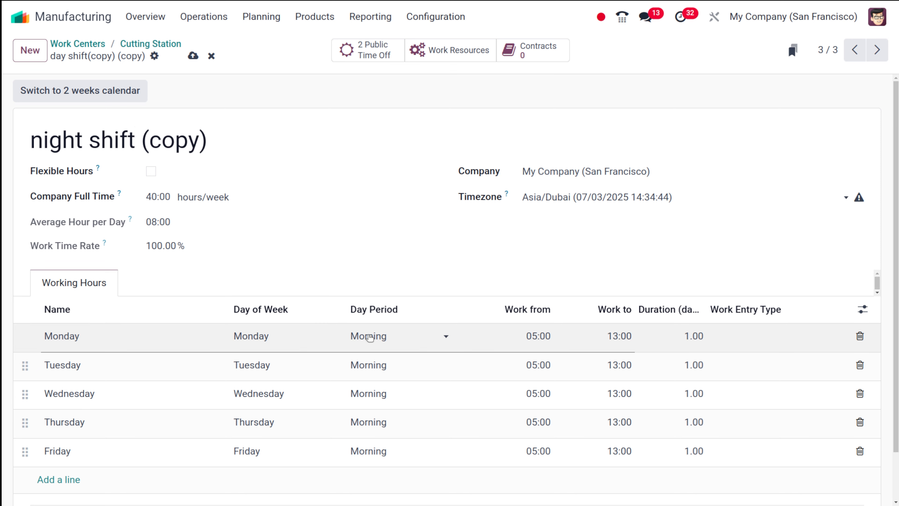
{"action": "left_click", "coordinate": [414, 334]}
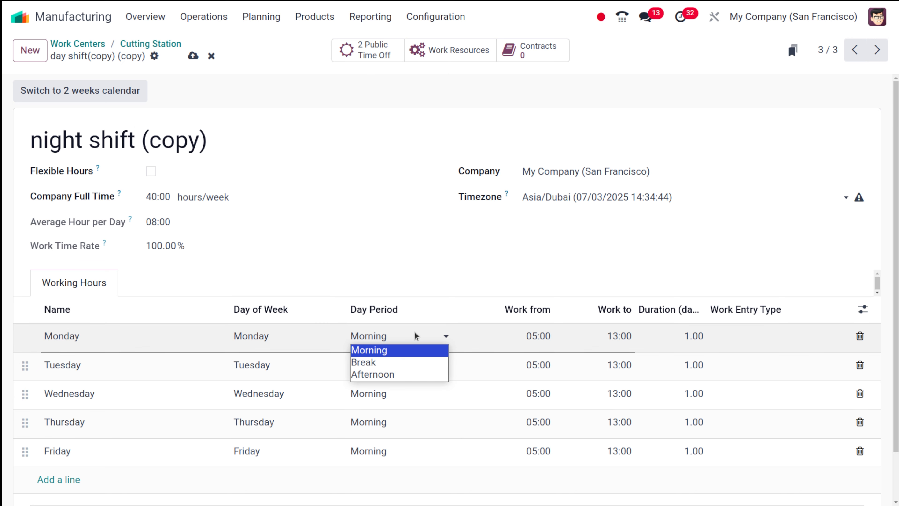
{"action": "left_click", "coordinate": [392, 376]}
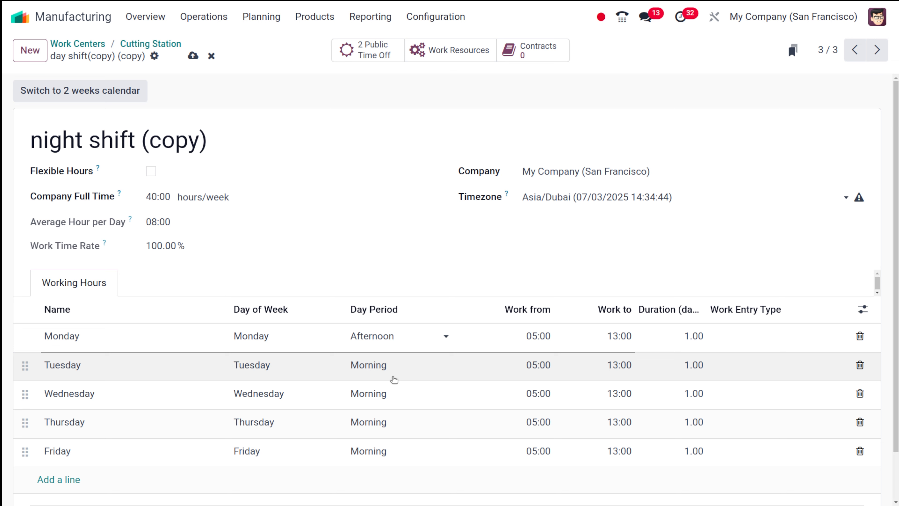
Set the day period of the night shift's Tuesday, Wednesday, Thursday and Friday working hours lines to Afternoon.
{"action": "left_click", "coordinate": [374, 366]}
{"action": "left_click", "coordinate": [375, 366]}
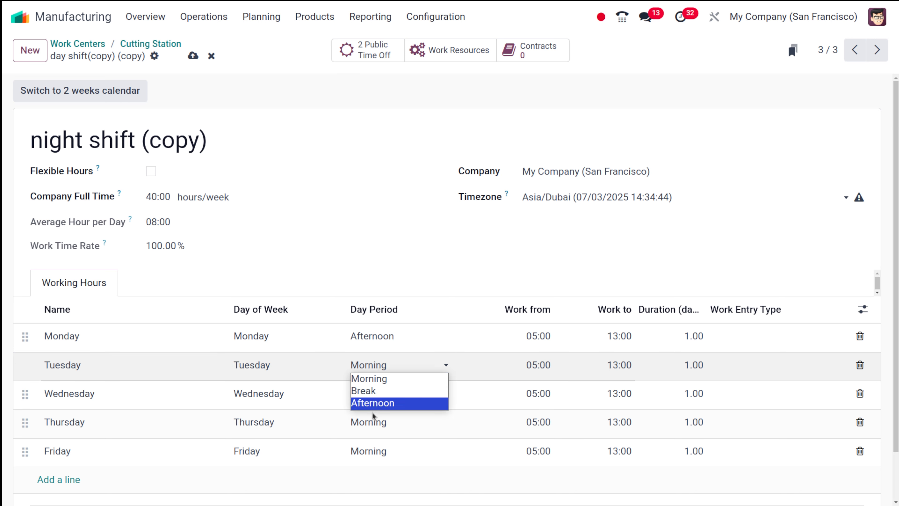
{"action": "left_click", "coordinate": [373, 404]}
{"action": "left_click", "coordinate": [384, 394]}
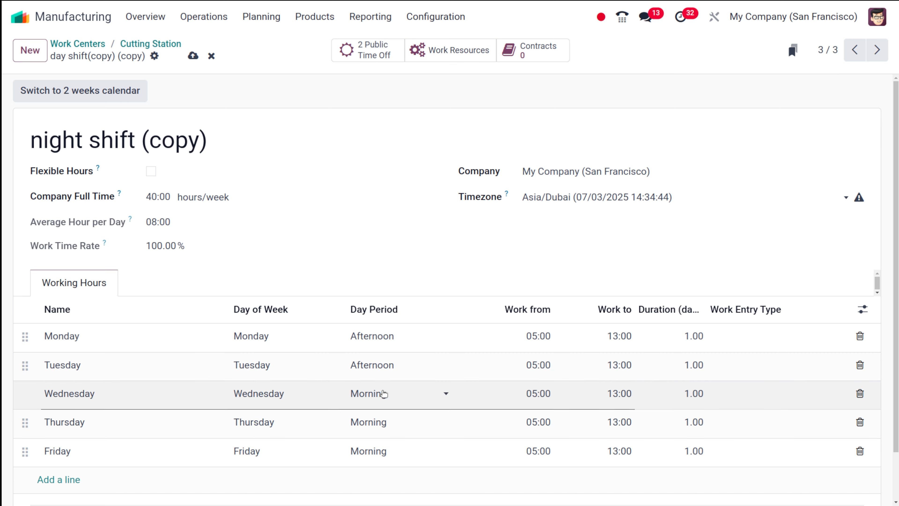
{"action": "left_click", "coordinate": [384, 393]}
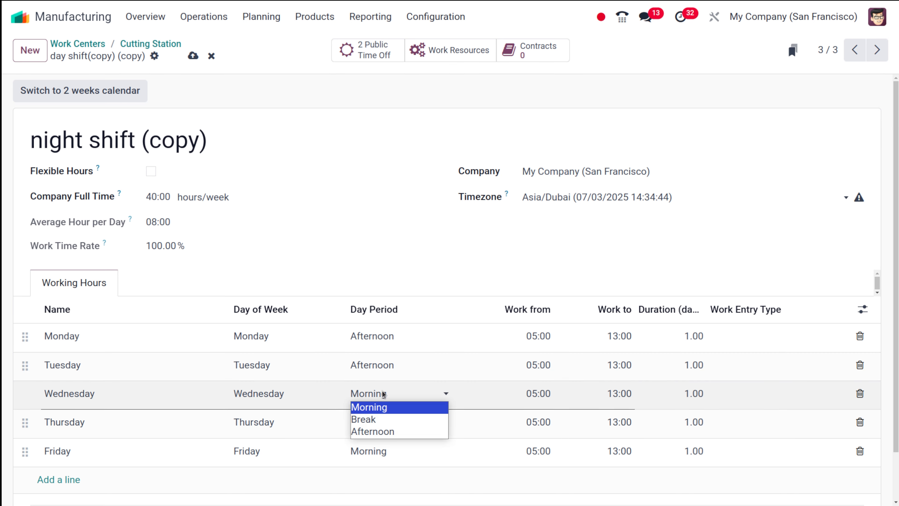
{"action": "left_click", "coordinate": [380, 431]}
{"action": "left_click", "coordinate": [379, 429]}
{"action": "left_click", "coordinate": [378, 428]}
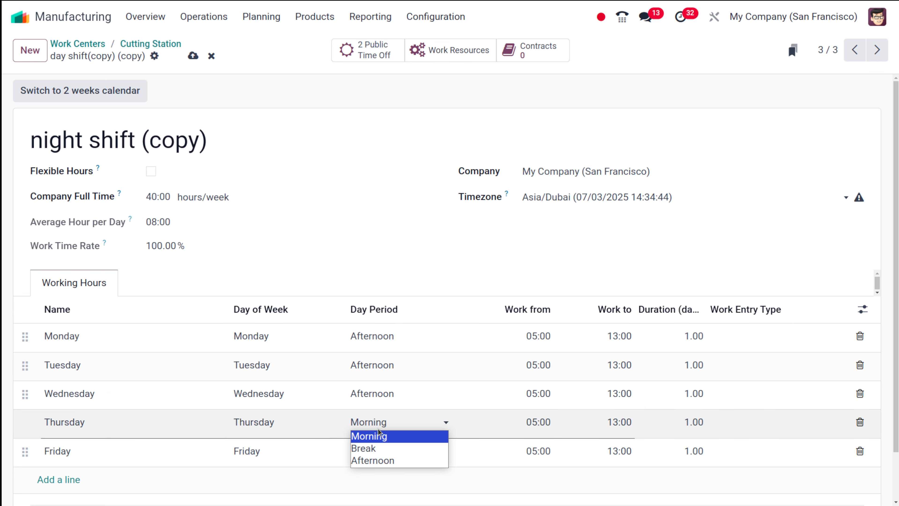
{"action": "left_click", "coordinate": [371, 463]}
{"action": "left_click", "coordinate": [371, 459]}
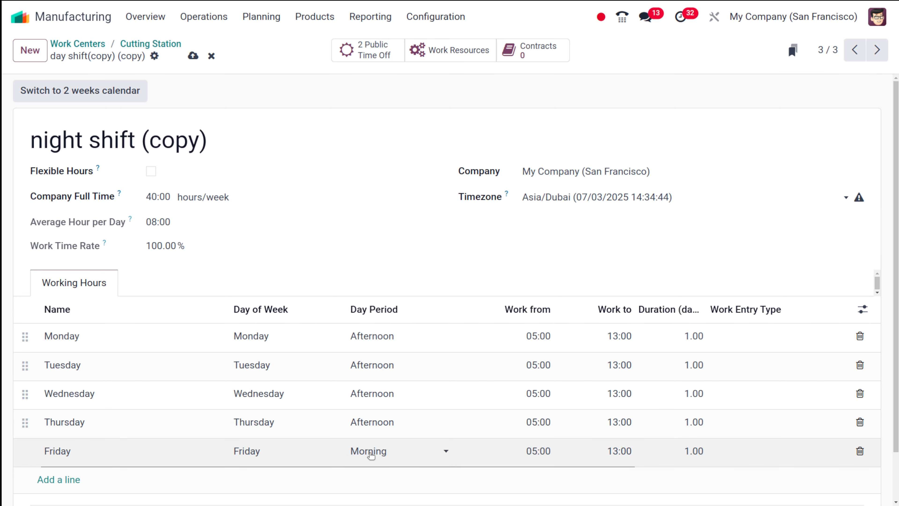
{"action": "left_click", "coordinate": [371, 460]}
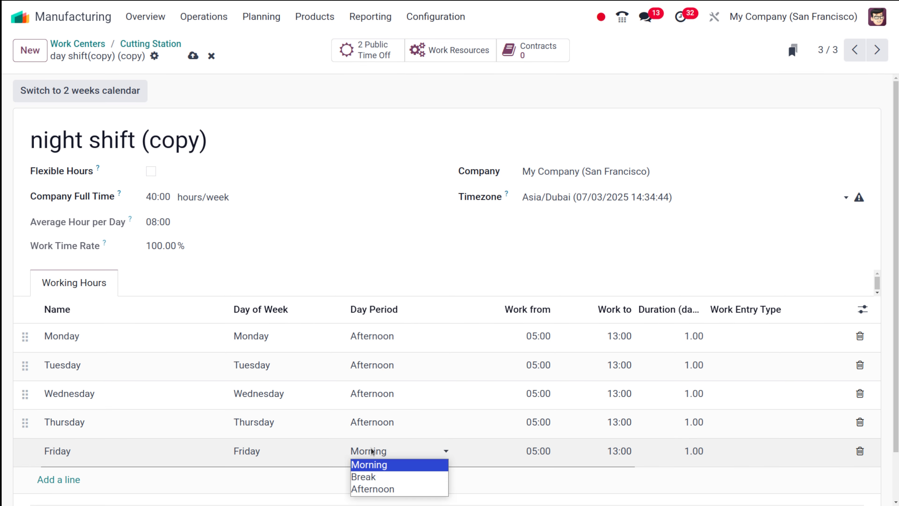
{"action": "left_click", "coordinate": [374, 491]}
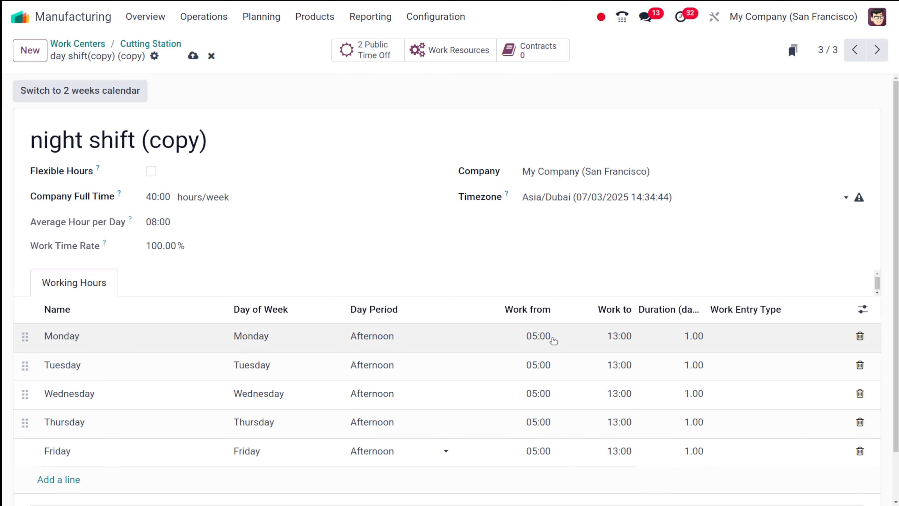
Set the Monday and Tuesday working hours lines of the night shift to run from 13:00 to 21:00.
{"action": "left_click", "coordinate": [537, 335]}
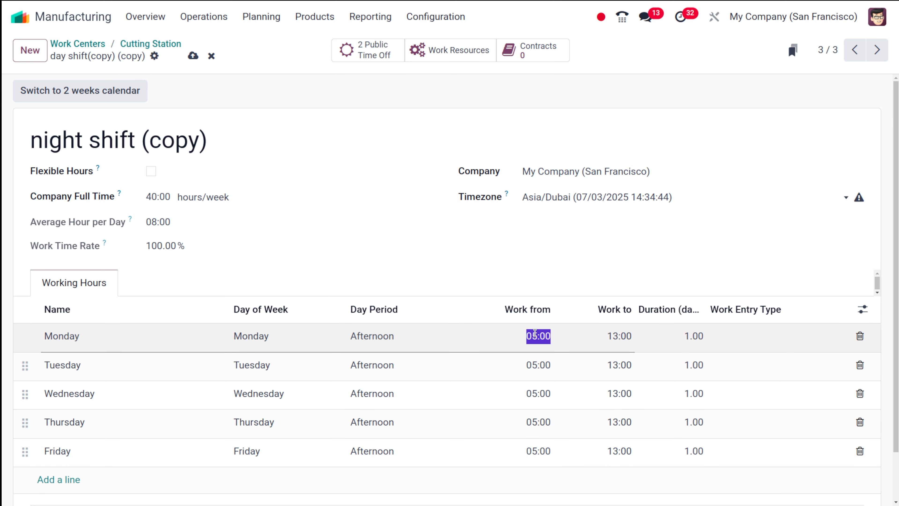
{"action": "type", "text": "13"}
{"action": "left_click", "coordinate": [620, 336]}
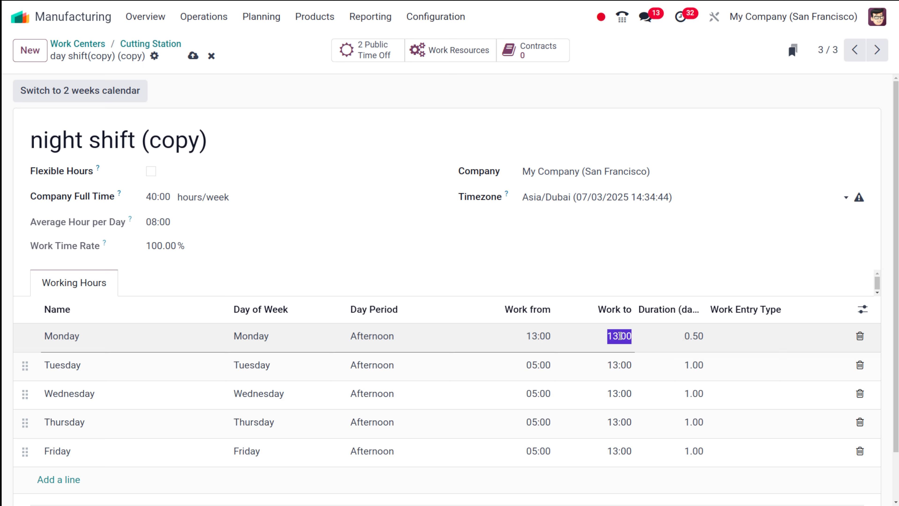
{"action": "type", "text": "21"}
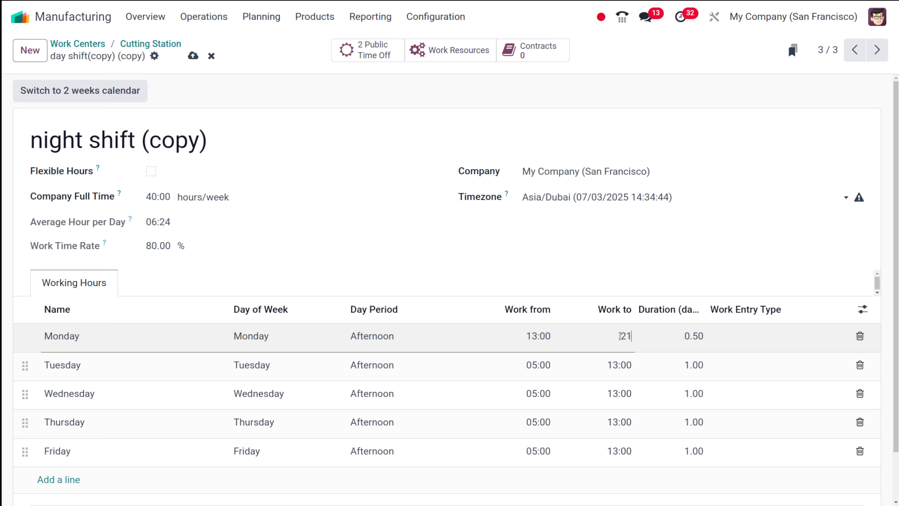
{"action": "left_click", "coordinate": [540, 361]}
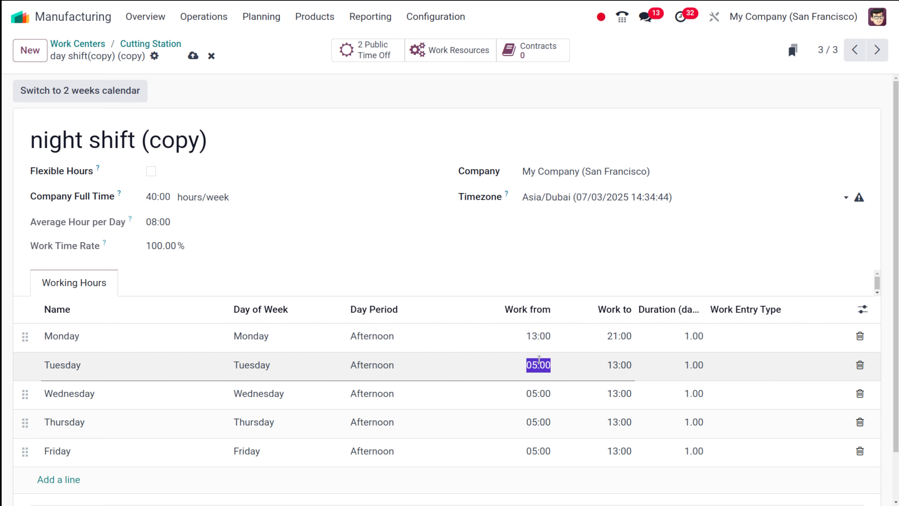
{"action": "type", "text": "13"}
{"action": "left_click", "coordinate": [602, 361]}
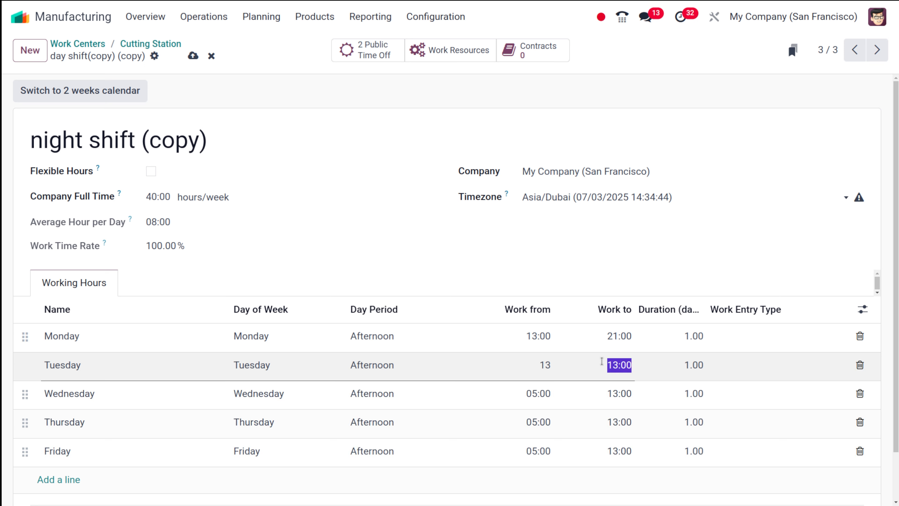
{"action": "type", "text": "21"}
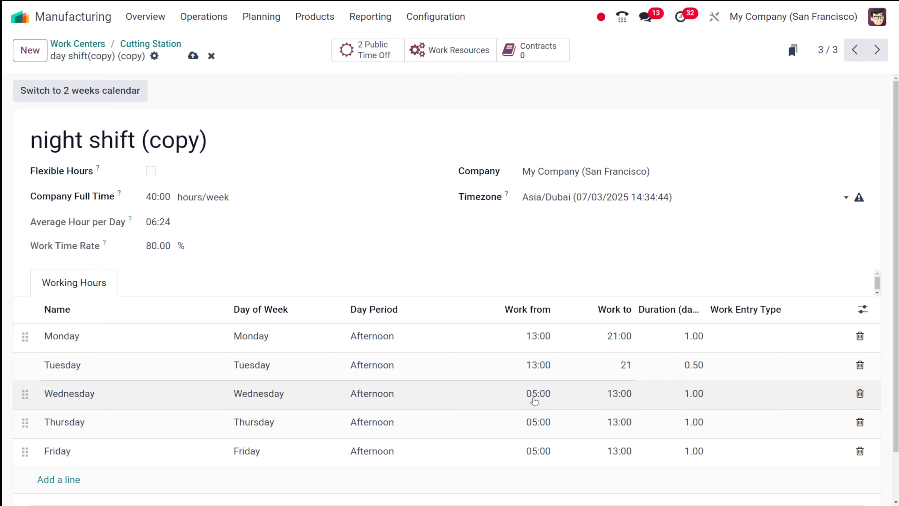
Set the Wednesday and Thursday working hours lines of the night shift to run from 13:00 to 21:00.
{"action": "left_click", "coordinate": [533, 398]}
{"action": "type", "text": "13"}
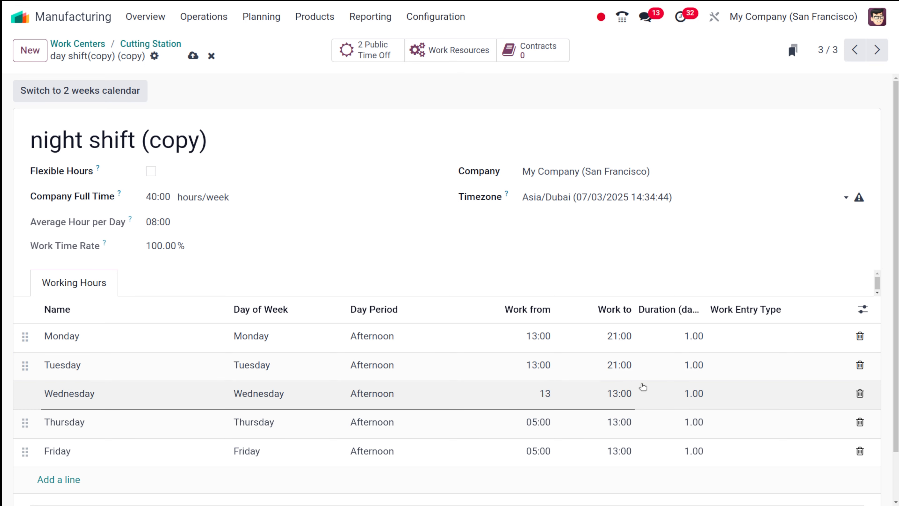
{"action": "left_click", "coordinate": [614, 396]}
{"action": "type", "text": "21"}
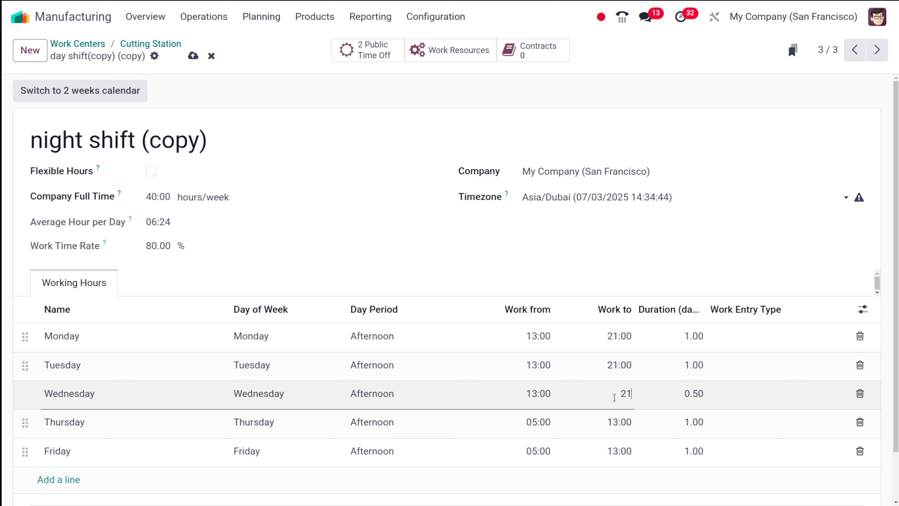
{"action": "left_click", "coordinate": [538, 429]}
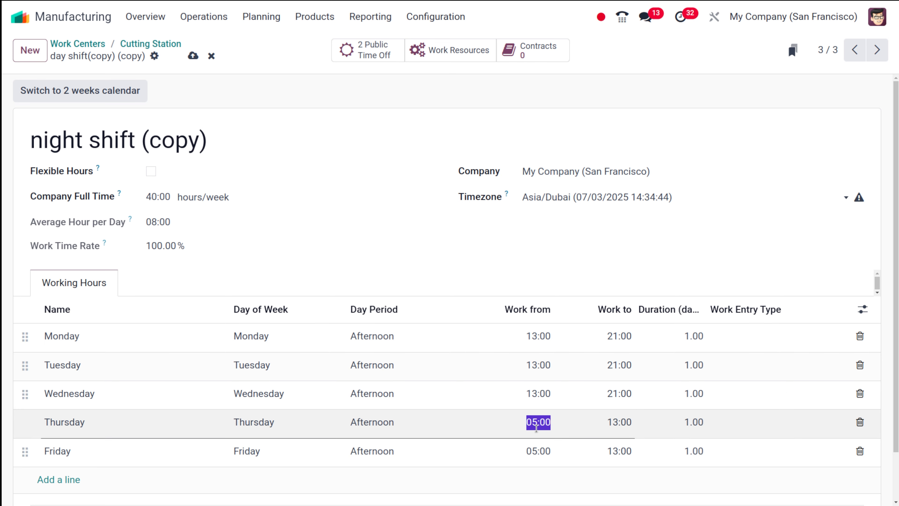
{"action": "type", "text": "13"}
{"action": "left_click", "coordinate": [616, 422]}
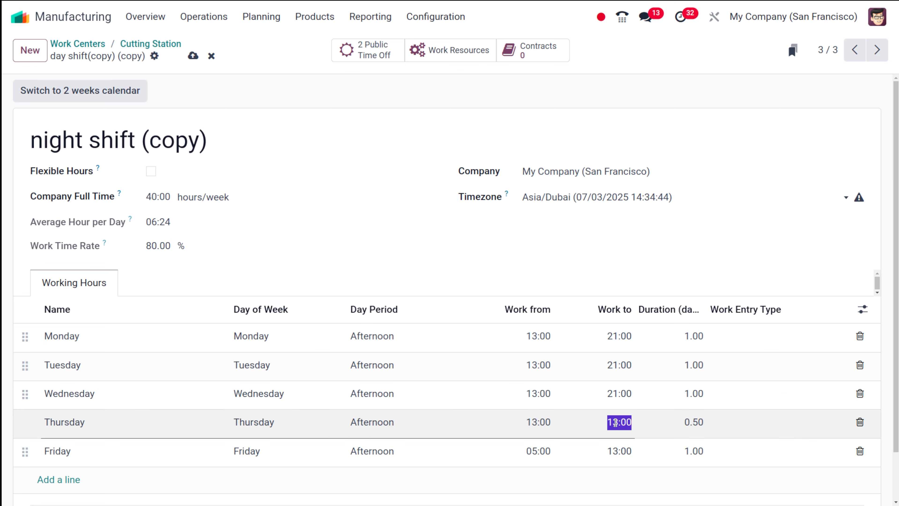
{"action": "type", "text": "21"}
Set the Friday working hours line to run from 13:00 to 21:00 and save the night shift (copy) schedule.
{"action": "left_click", "coordinate": [542, 449]}
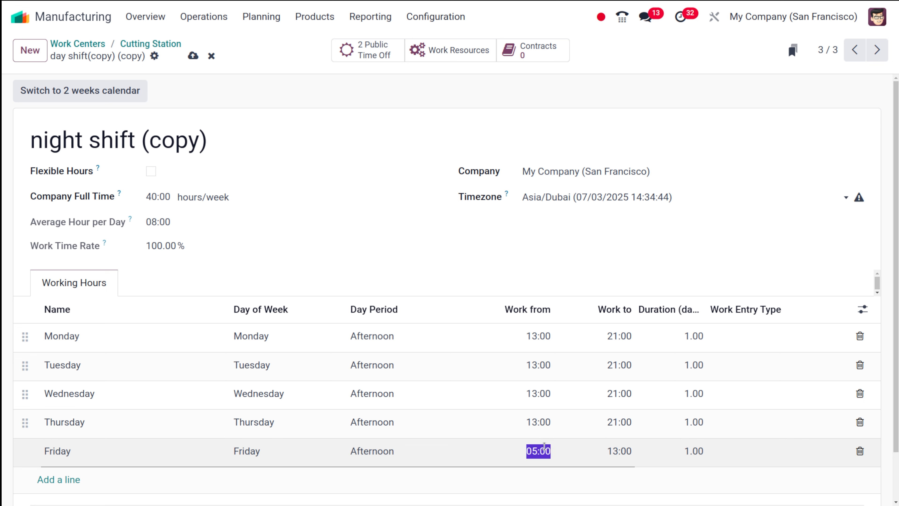
{"action": "type", "text": "13"}
{"action": "left_click", "coordinate": [616, 450]}
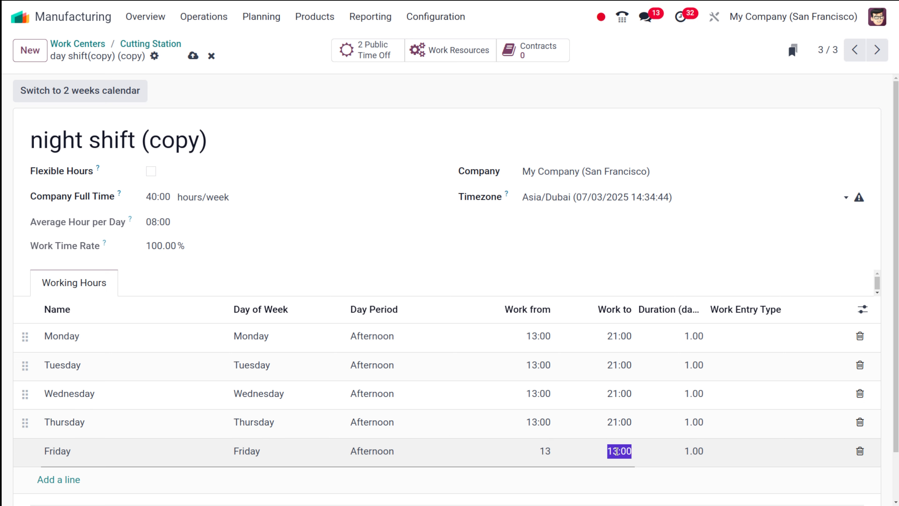
{"action": "type", "text": "21"}
{"action": "left_click", "coordinate": [530, 293]}
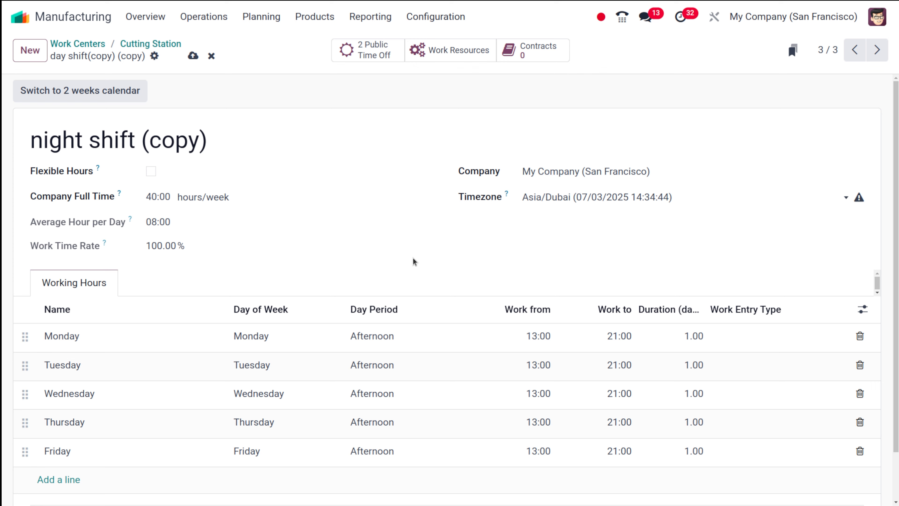
{"action": "left_click", "coordinate": [192, 56]}
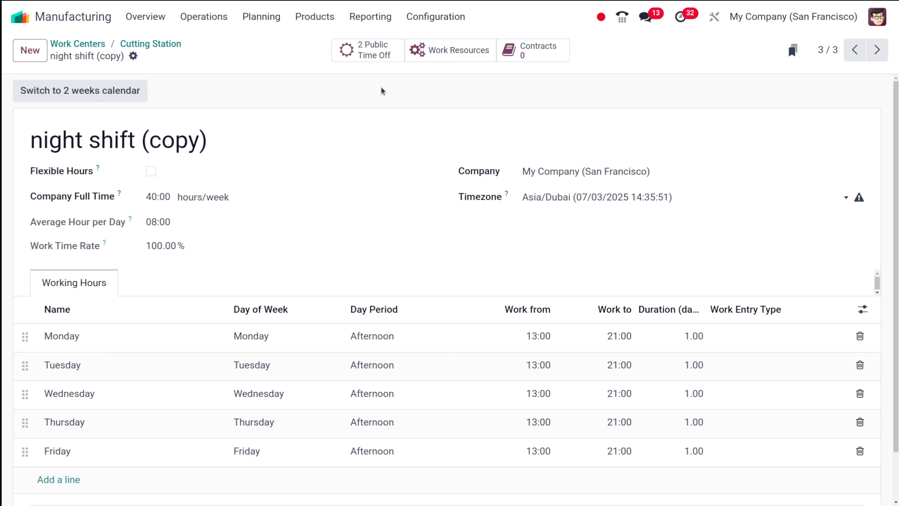
Go to the work centers list and duplicate the Cutting Station work center.
{"action": "left_click", "coordinate": [410, 21]}
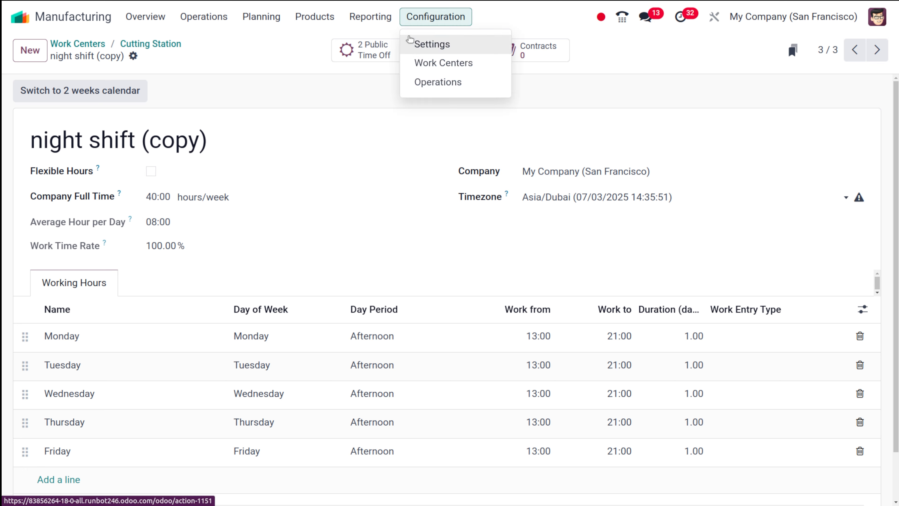
{"action": "left_click", "coordinate": [468, 63]}
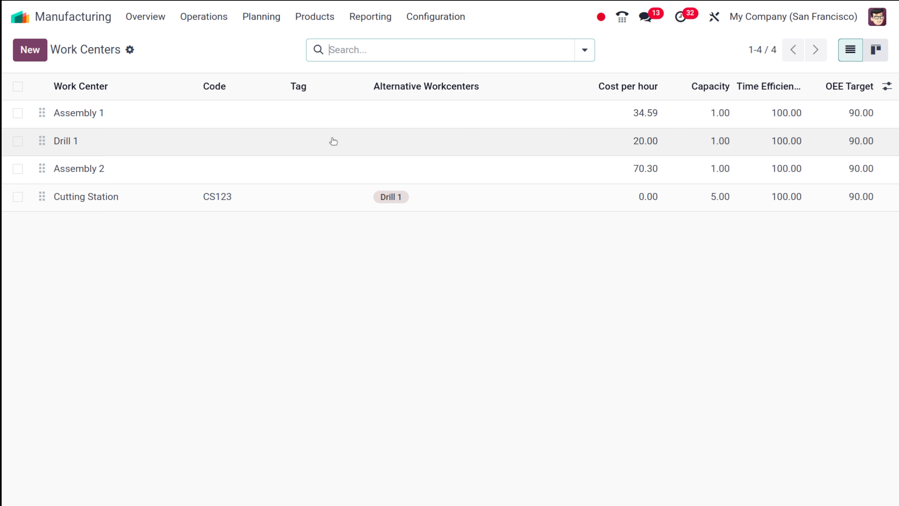
{"action": "left_click", "coordinate": [18, 197]}
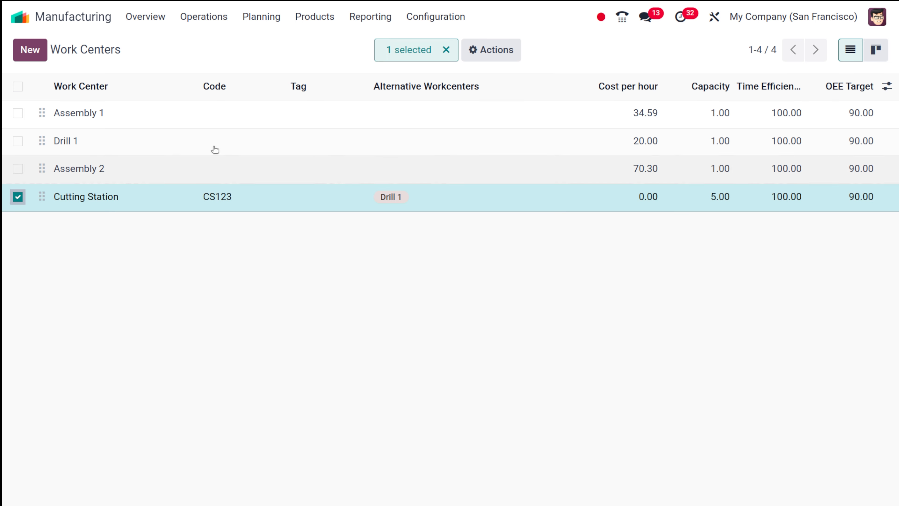
{"action": "left_click", "coordinate": [494, 50]}
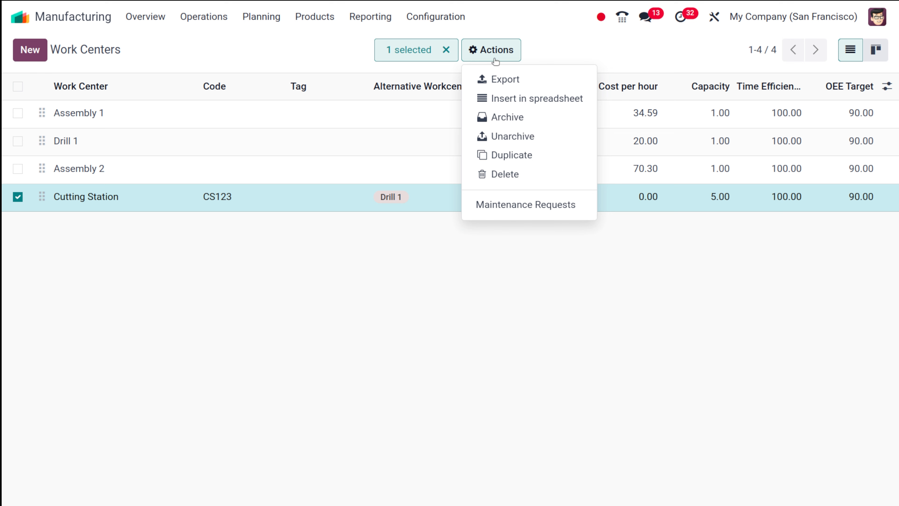
{"action": "left_click", "coordinate": [520, 160]}
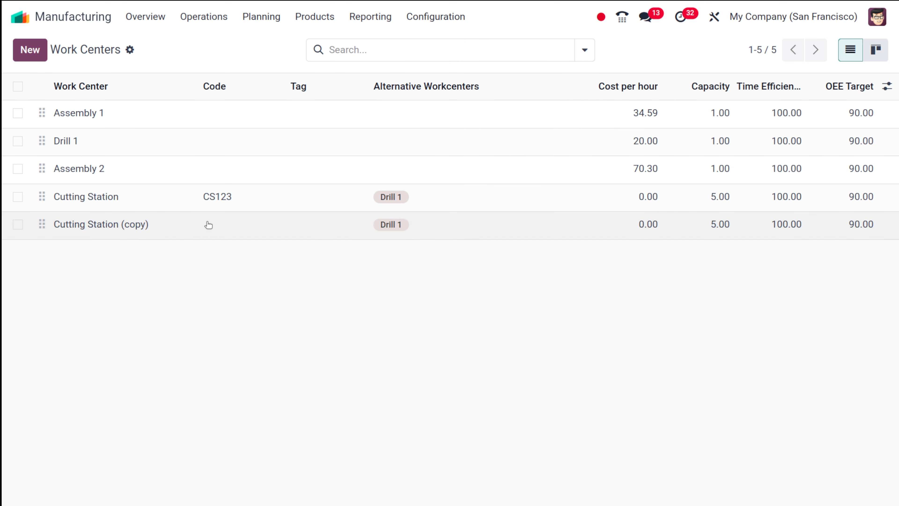
Open the Cutting Station (copy) work center and rename it "Cutting Station day shift".
{"action": "left_click", "coordinate": [261, 220]}
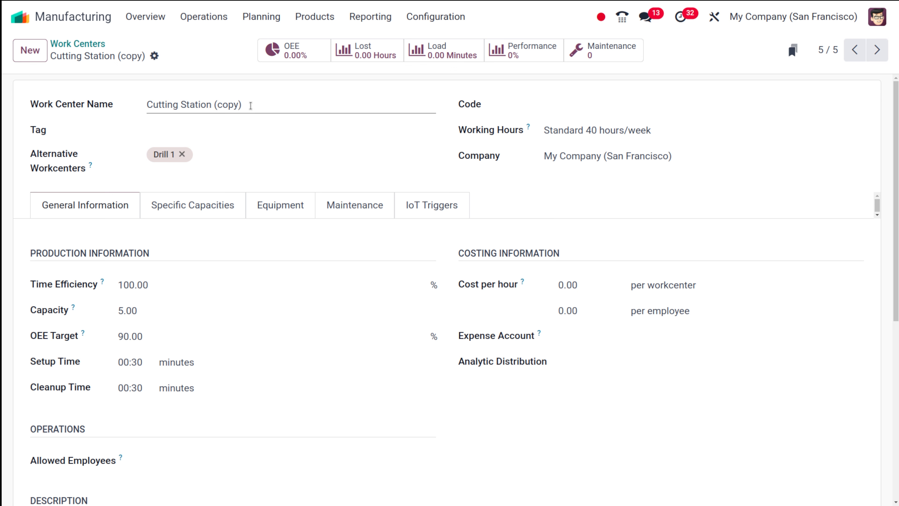
{"action": "left_click_drag", "start_coordinate": [243, 103], "coordinate": [211, 103]}
{"action": "key", "text": "BackSpace"}
{"action": "type", "text": "da"}
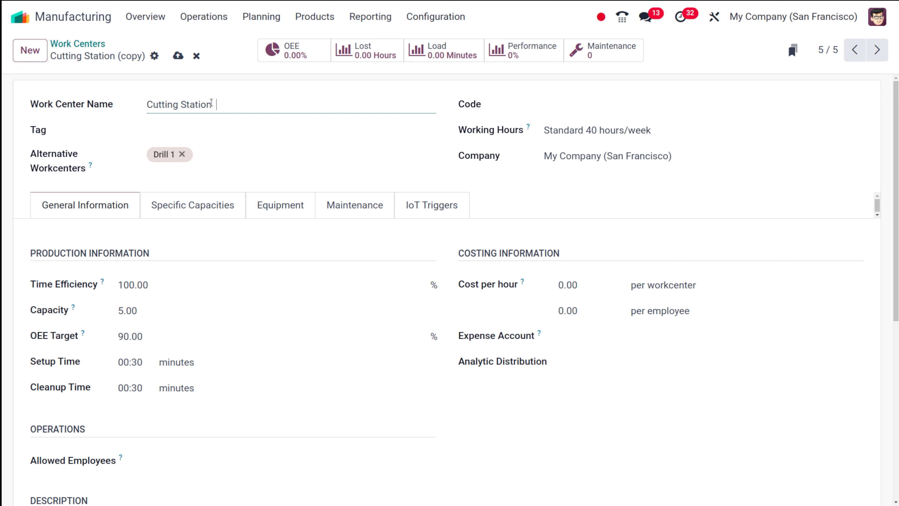
{"action": "type", "text": "y shift"}
Assign the day shift(copy) schedule as the work center's working hours and save the record.
{"action": "left_click", "coordinate": [682, 130]}
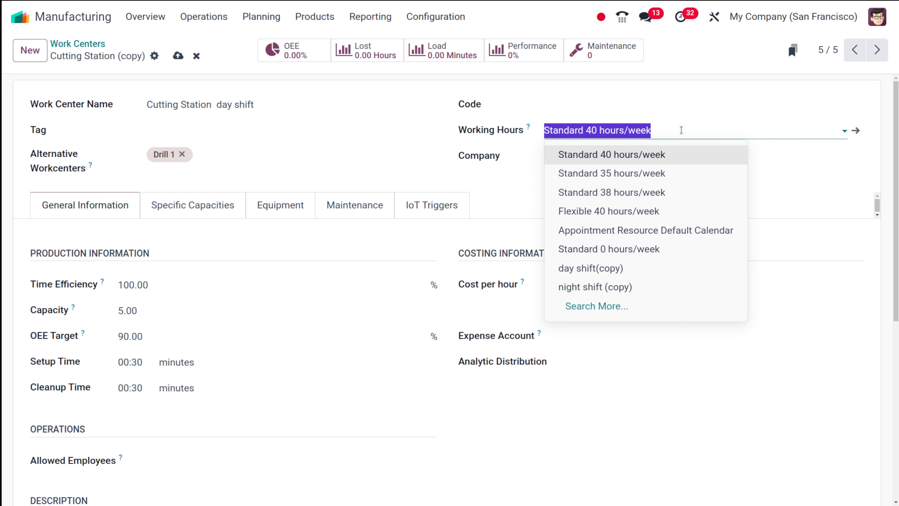
{"action": "left_click", "coordinate": [634, 269]}
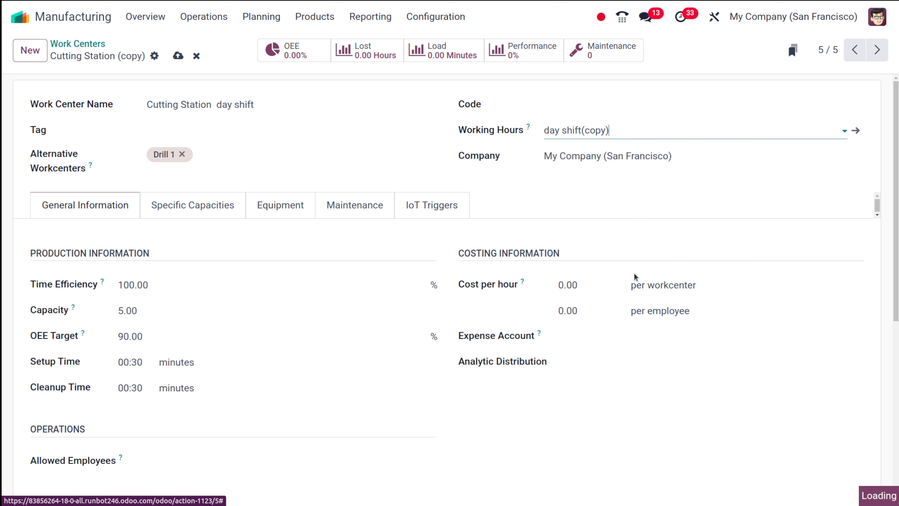
{"action": "left_click", "coordinate": [178, 56]}
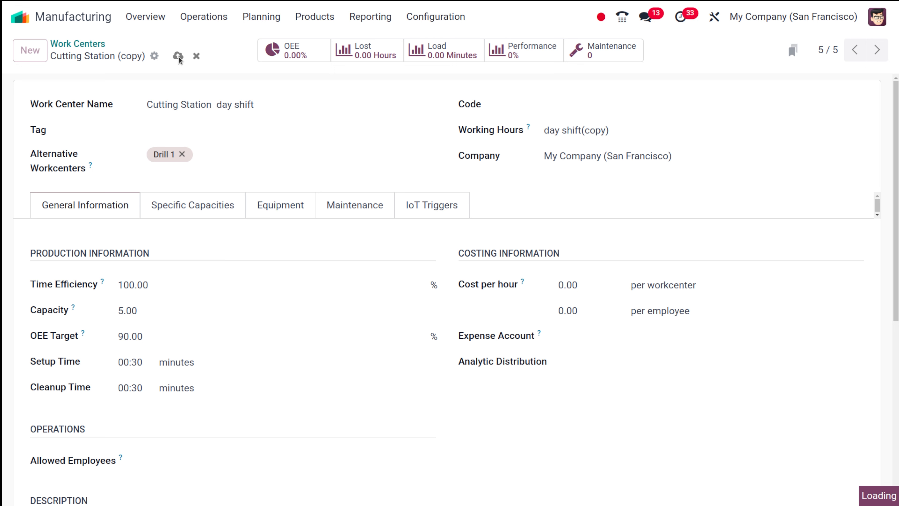
Duplicate the Cutting Station day shift work center and rename the copy "Cutting Station night shift".
{"action": "left_click", "coordinate": [164, 56]}
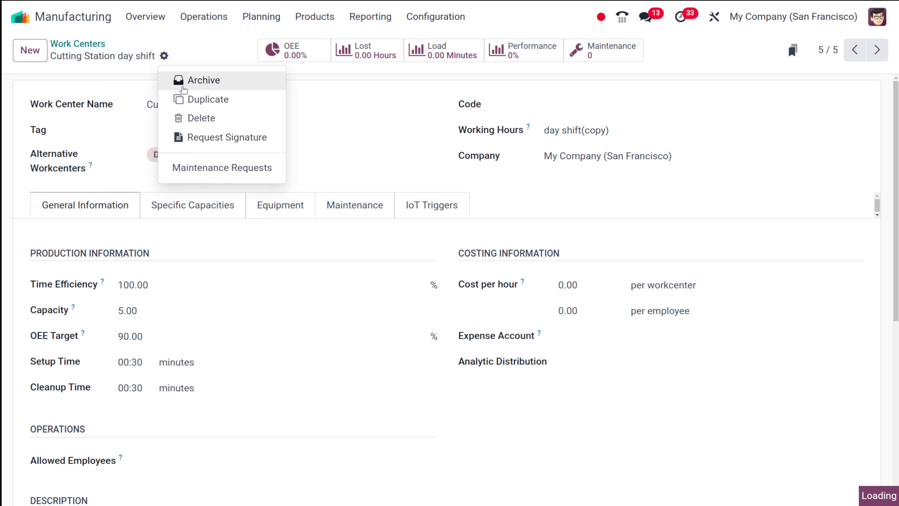
{"action": "left_click", "coordinate": [186, 96]}
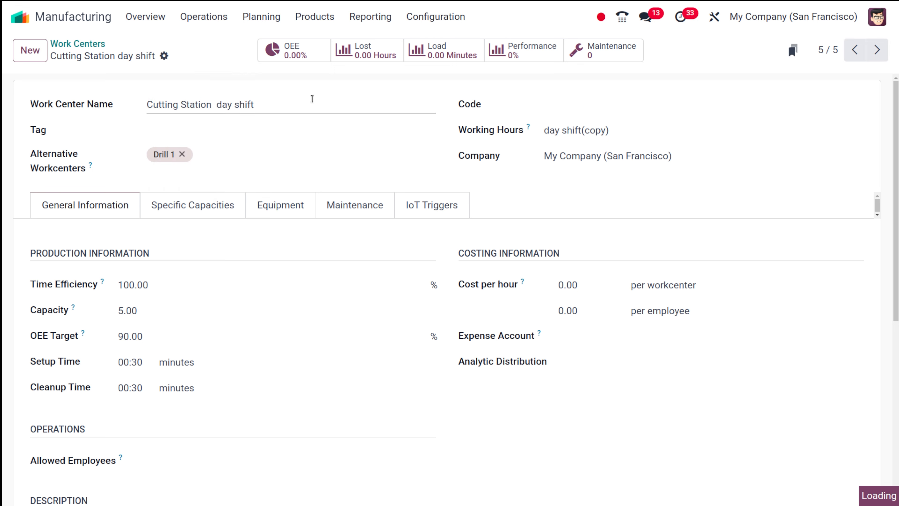
{"action": "left_click_drag", "start_coordinate": [282, 104], "coordinate": [220, 102]}
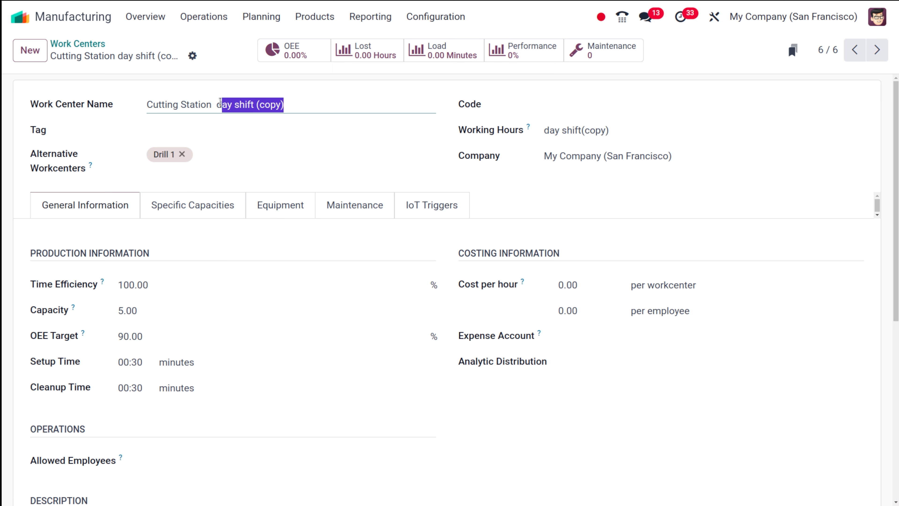
{"action": "triple_click", "coordinate": [220, 102]}
{"action": "left_click", "coordinate": [221, 102]}
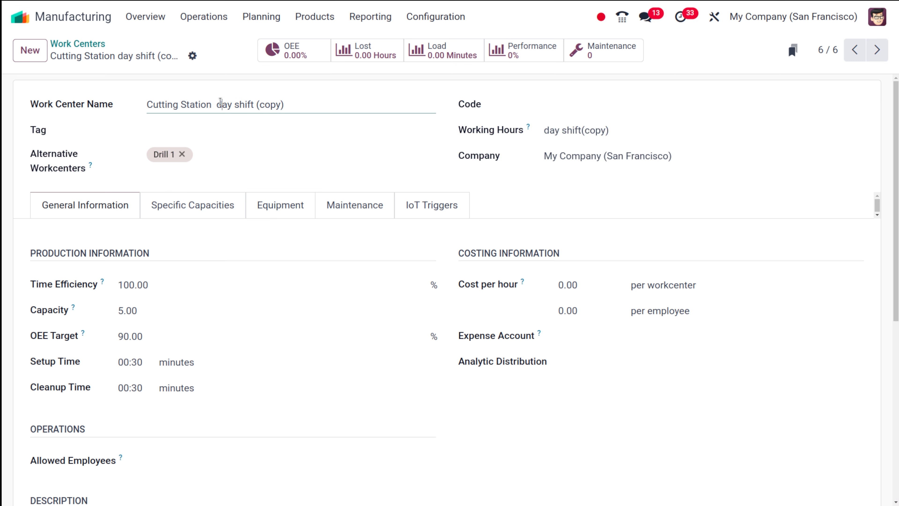
{"action": "double_click", "coordinate": [220, 103]}
{"action": "type", "text": "night"}
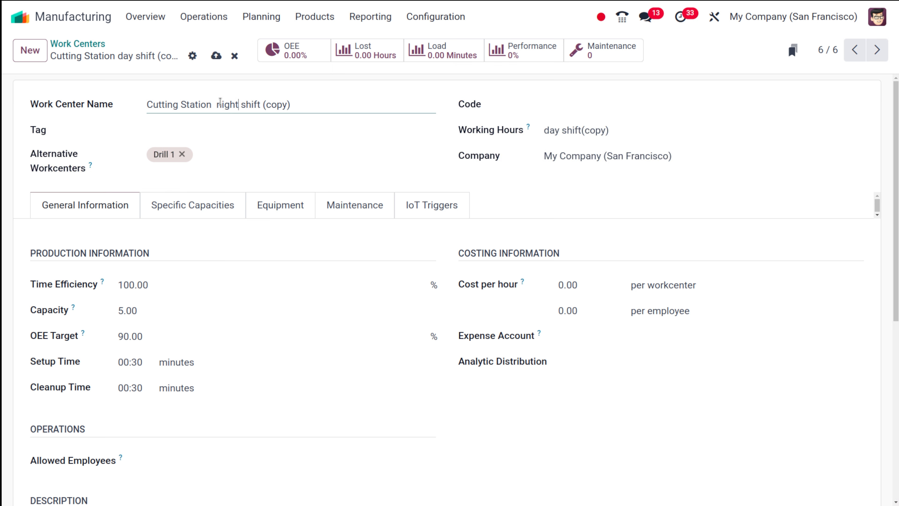
{"action": "left_click_drag", "start_coordinate": [294, 105], "coordinate": [263, 104]}
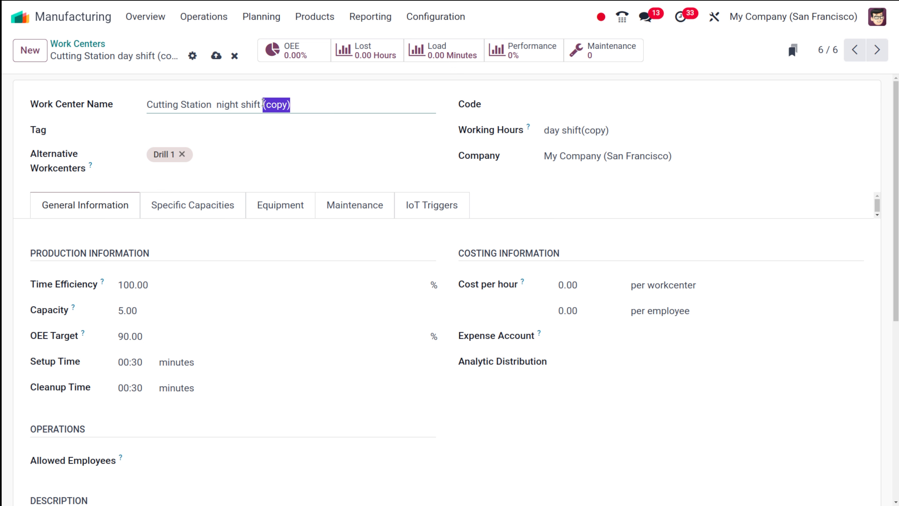
{"action": "key", "text": "BackSpace"}
Assign the night shift (copy) schedule as the new work center's working hours and save the record.
{"action": "left_click", "coordinate": [606, 130]}
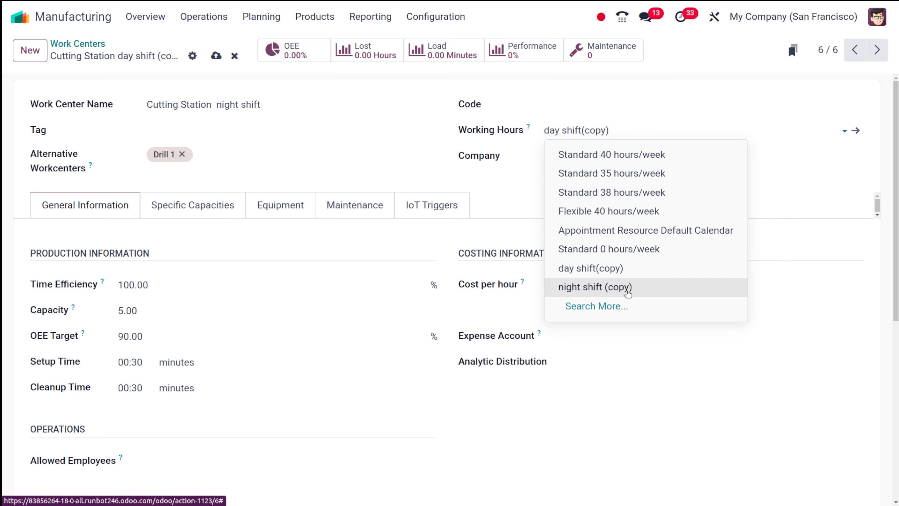
{"action": "left_click", "coordinate": [627, 286]}
{"action": "left_click", "coordinate": [437, 96]}
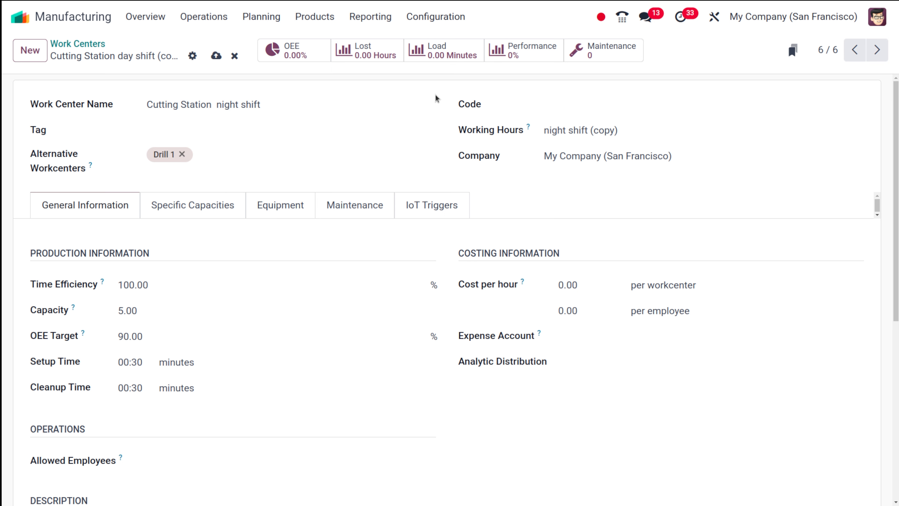
{"action": "left_click", "coordinate": [216, 55]}
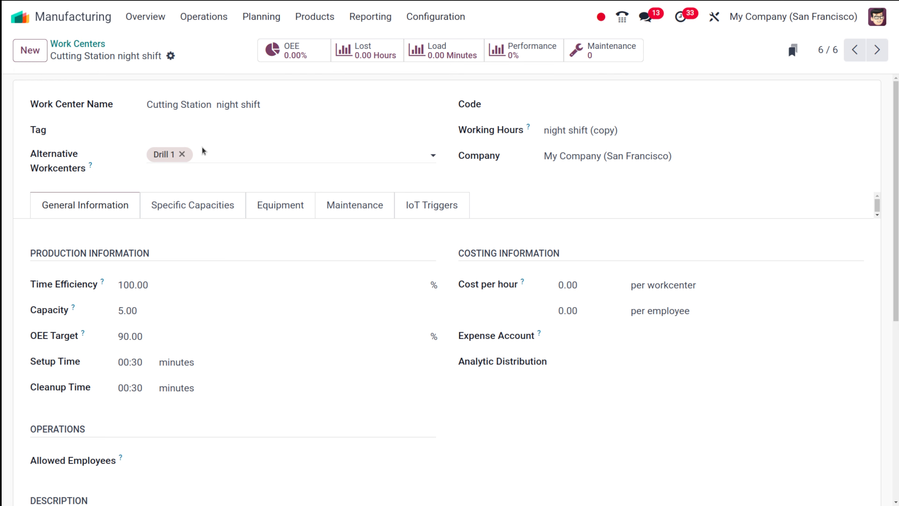
Replace Drill 1 with Cutting Station day shift as the night shift work center's alternative and save the record.
{"action": "left_click", "coordinate": [182, 154]}
{"action": "left_click", "coordinate": [187, 153]}
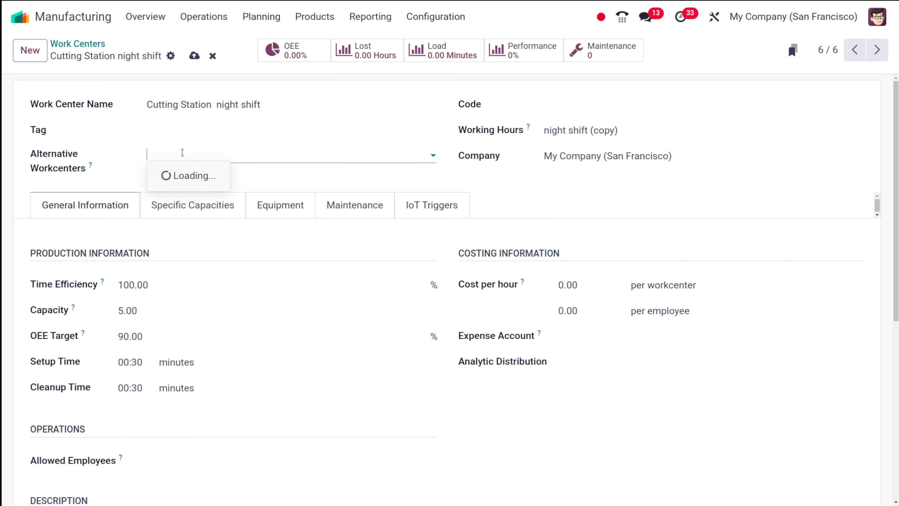
{"action": "left_click", "coordinate": [216, 251]}
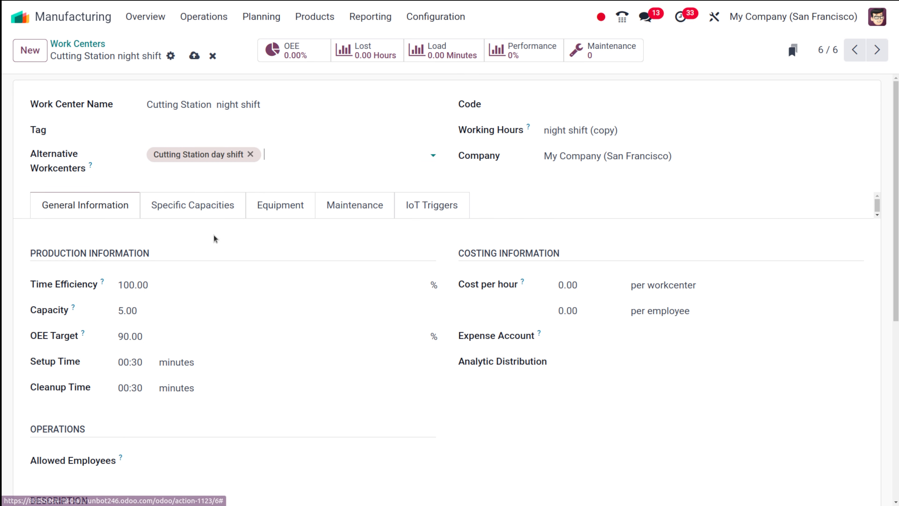
{"action": "left_click", "coordinate": [195, 56]}
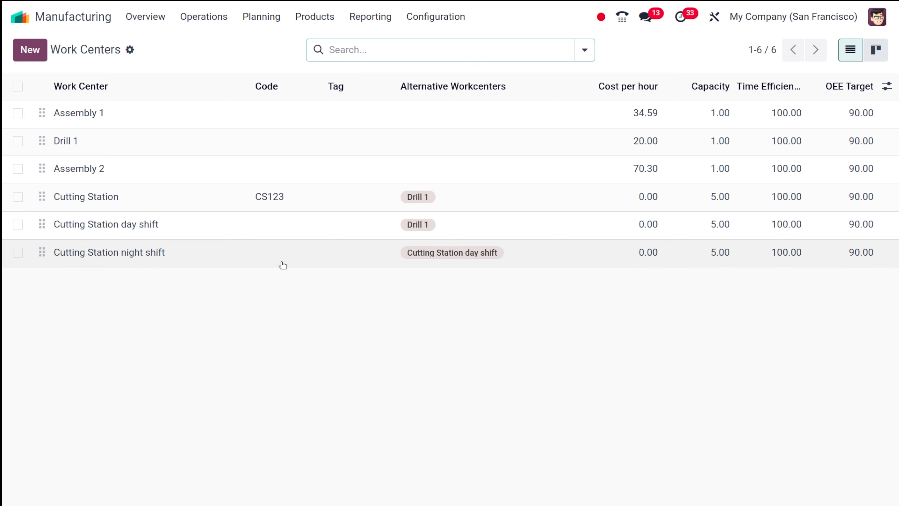
In the Cutting Station day shift work center, replace the alternative Drill 1 with Cutting Station night shift, save, and return to the work centers list.
{"action": "left_click", "coordinate": [329, 233]}
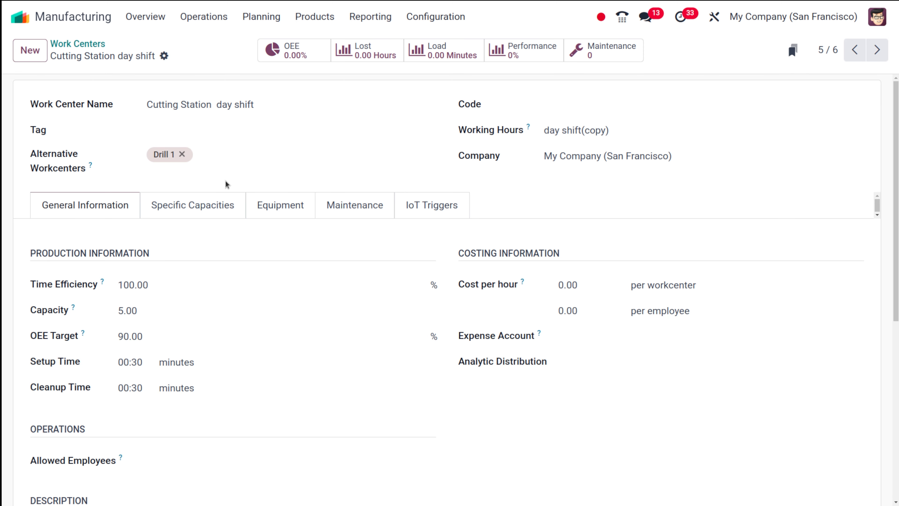
{"action": "left_click", "coordinate": [182, 154]}
{"action": "left_click", "coordinate": [183, 151]}
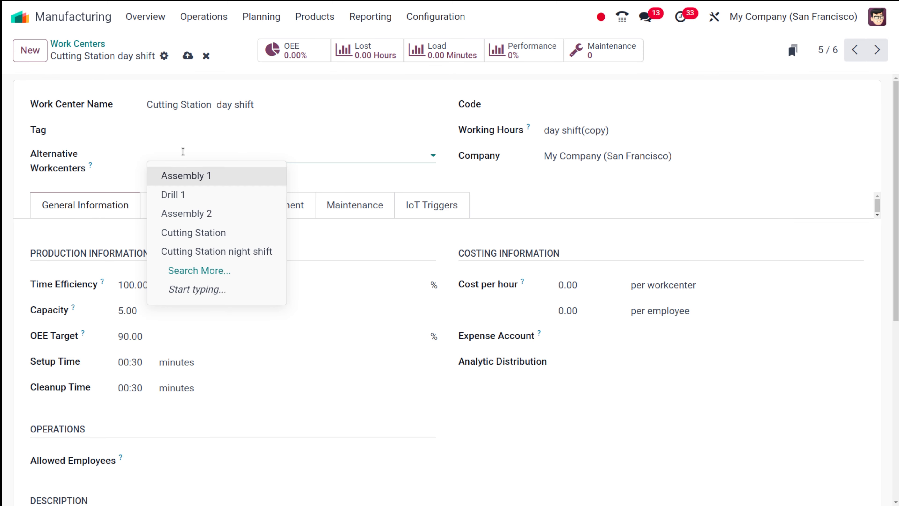
{"action": "left_click", "coordinate": [243, 252]}
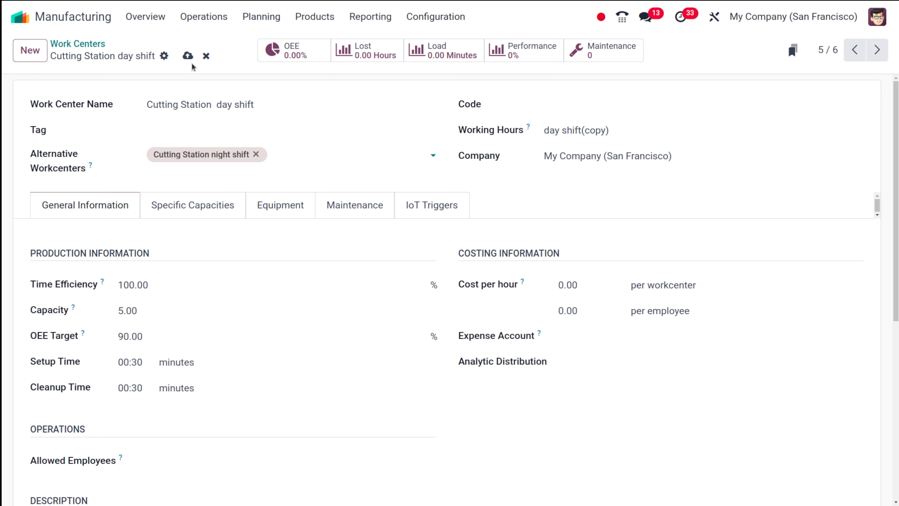
{"action": "left_click", "coordinate": [188, 57]}
{"action": "left_click", "coordinate": [90, 44]}
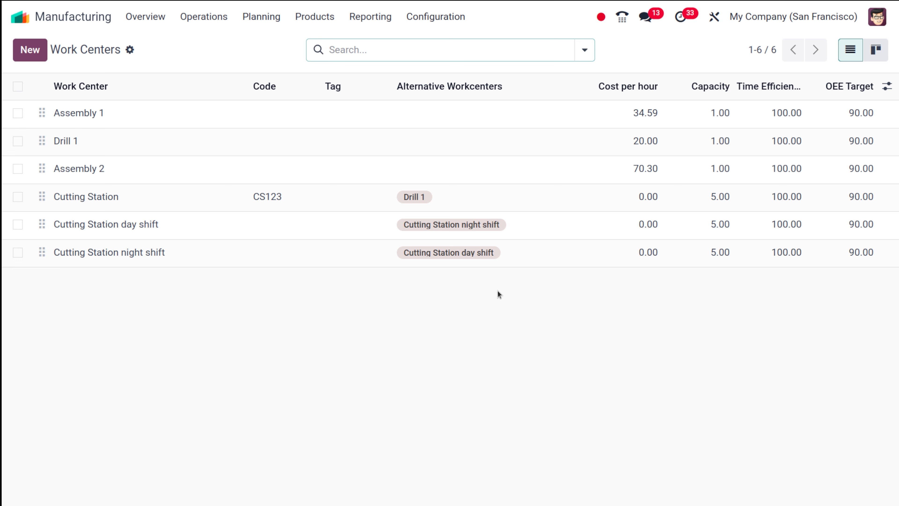
Open the Work Orders report and remove its Ready, Waiting, Pending or In Progress filter, keeping the work center grouping.
{"action": "left_click", "coordinate": [376, 23]}
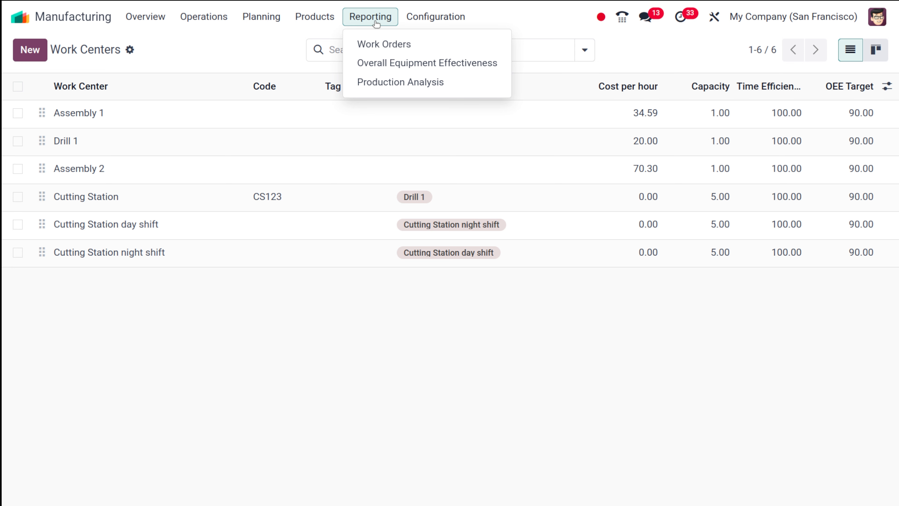
{"action": "left_click", "coordinate": [387, 49]}
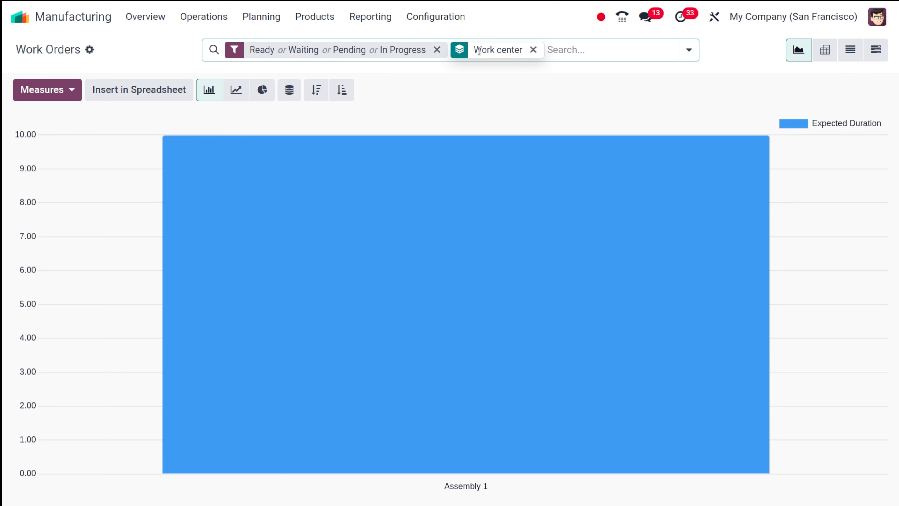
{"action": "left_click", "coordinate": [436, 49]}
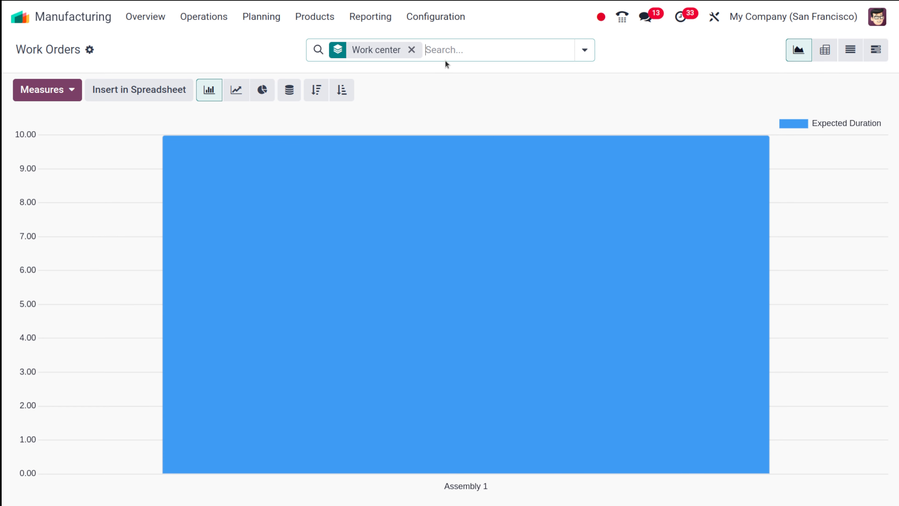
Chart the work orders by the Duration Deviation (%) measure.
{"action": "left_click", "coordinate": [60, 90]}
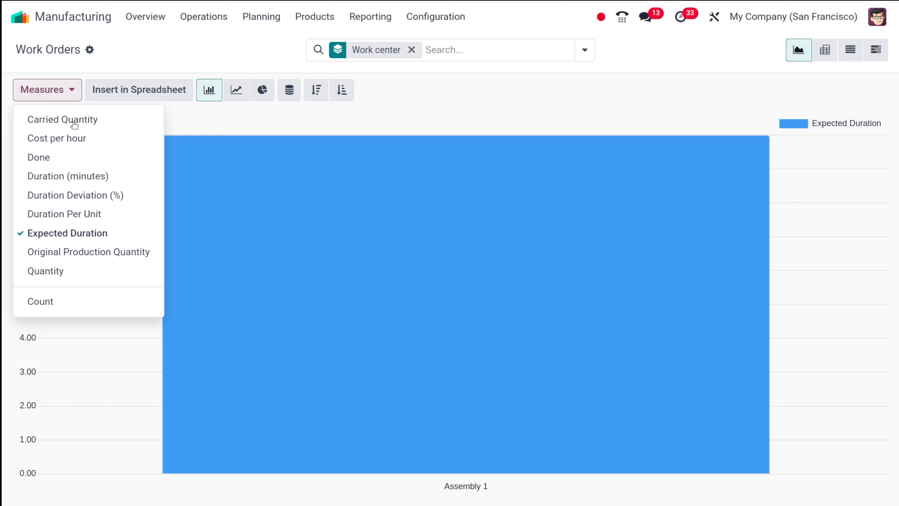
{"action": "left_click", "coordinate": [84, 196]}
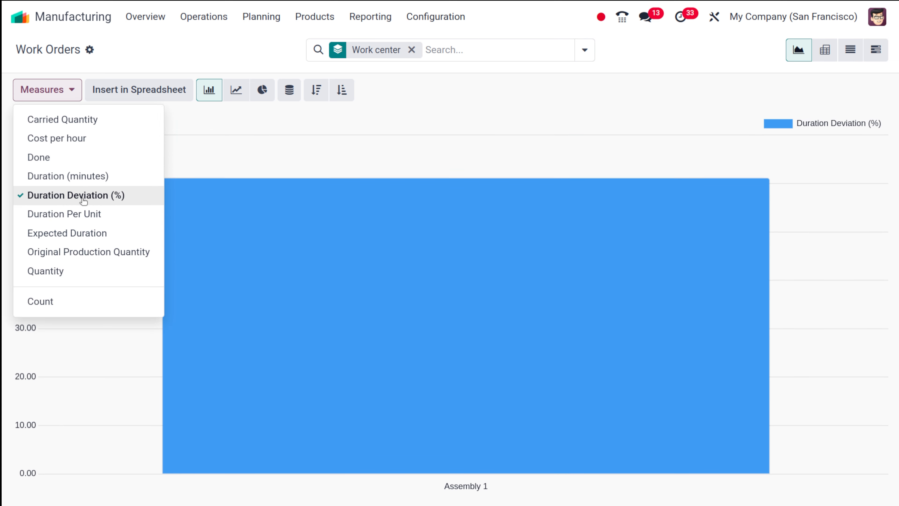
{"action": "left_click", "coordinate": [432, 74]}
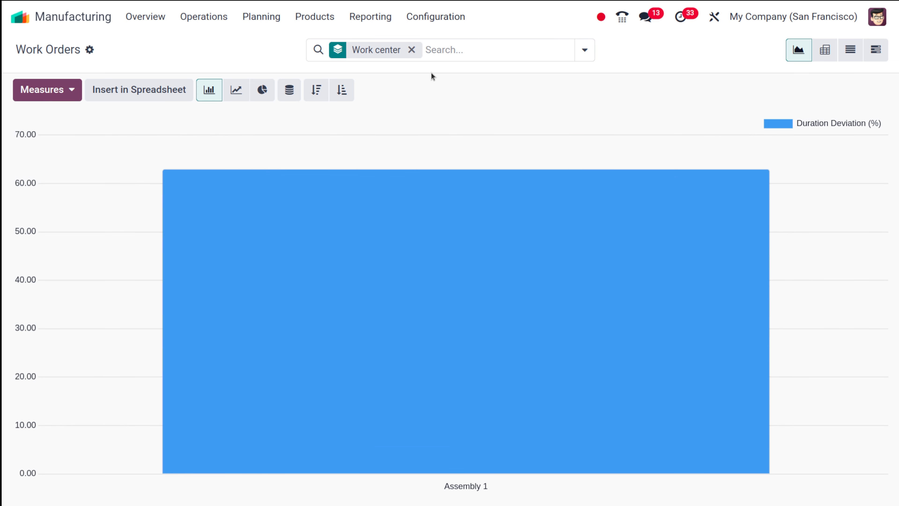